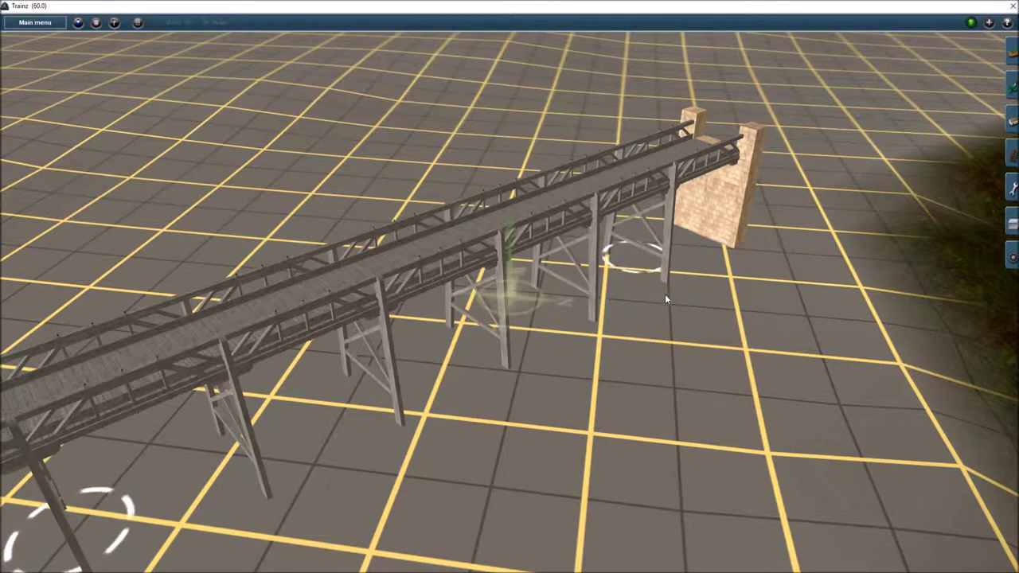
- Inspect the trestle bridge on the flat grid and the similar bridge crossing the river, including their supports and stone abutments
scroll(543, 241, down, 2)
scroll(544, 242, up, 2)
right_drag(544, 247, 491, 309)
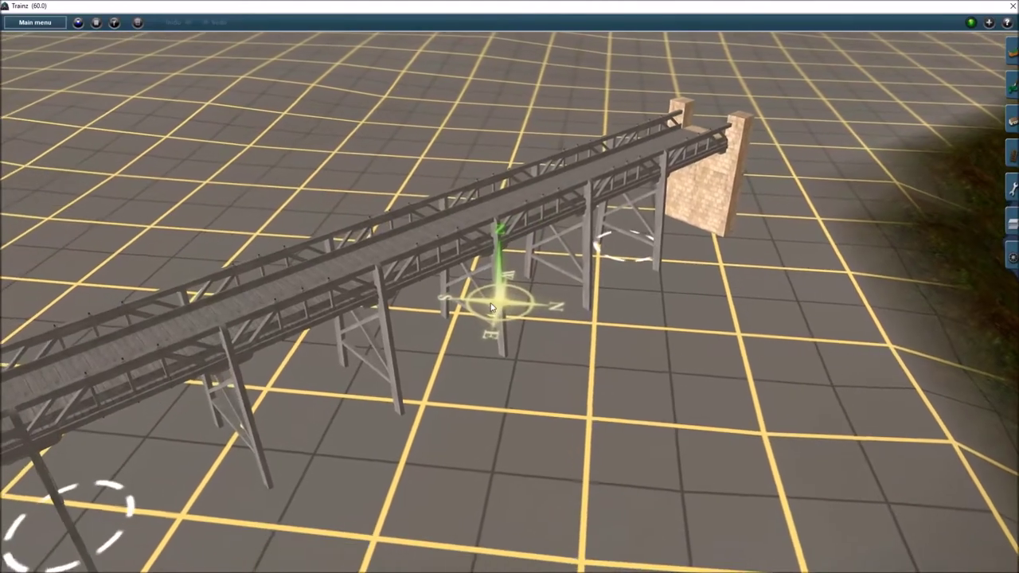
scroll(491, 309, up, 10)
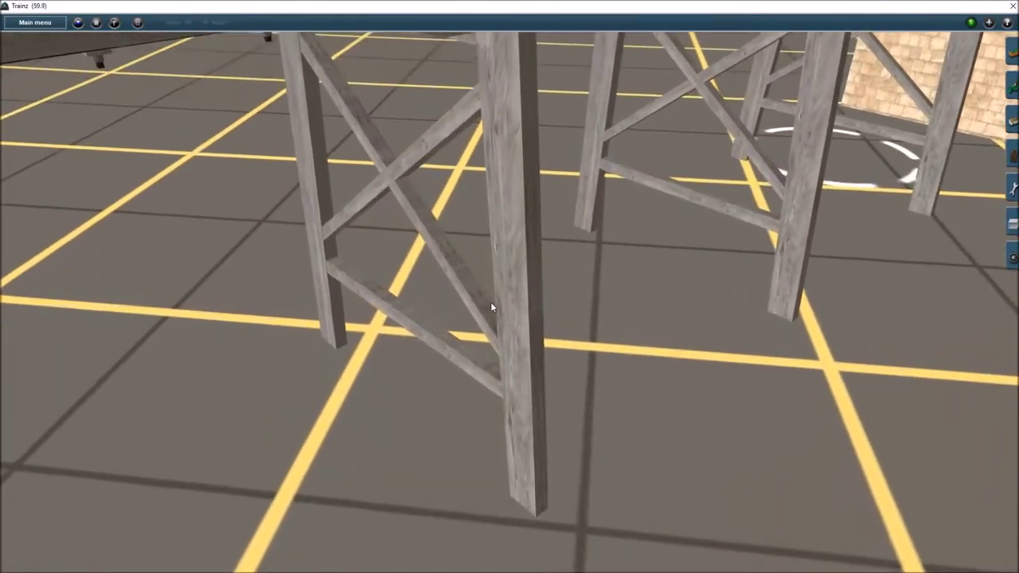
scroll(491, 309, down, 10)
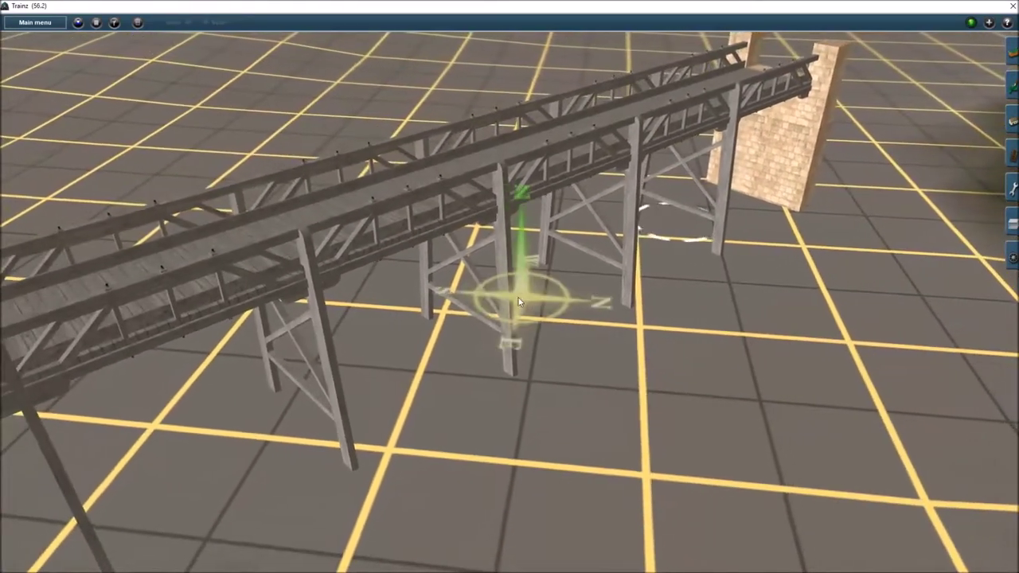
right_drag(518, 303, 535, 312)
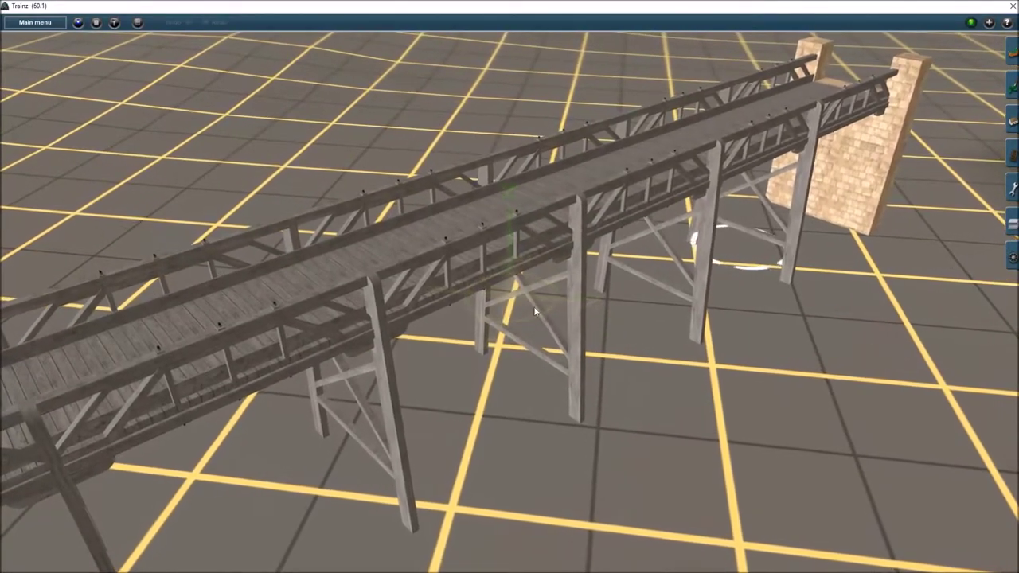
right_drag(757, 244, 427, 217)
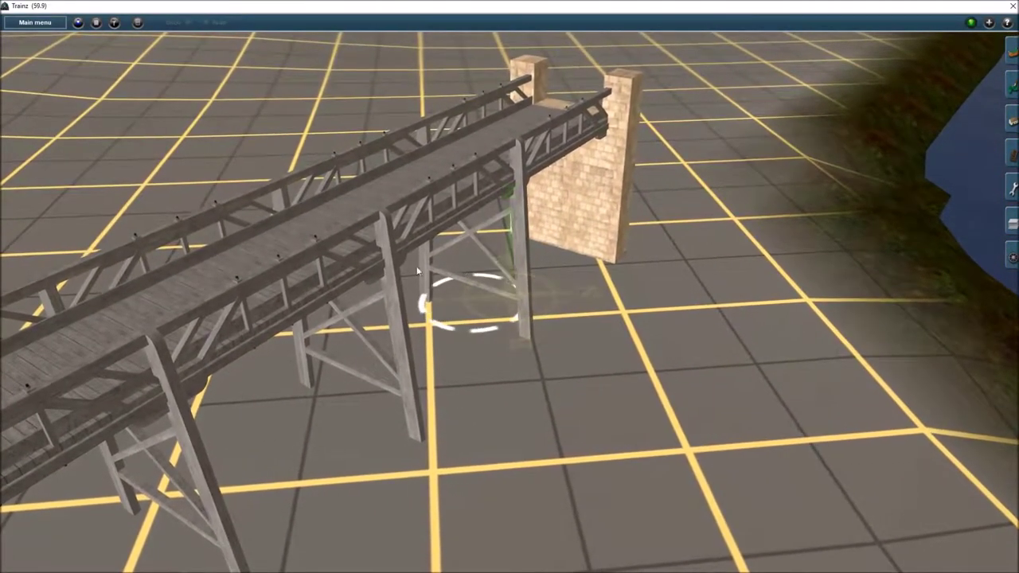
right_drag(414, 279, 587, 282)
key(Left)
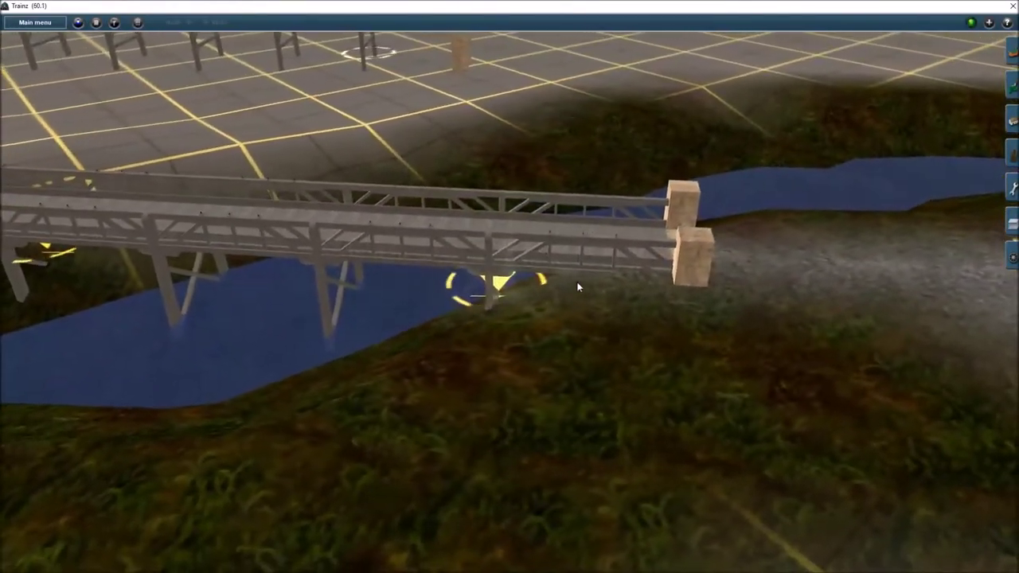
right_click(549, 284)
right_drag(550, 286, 722, 320)
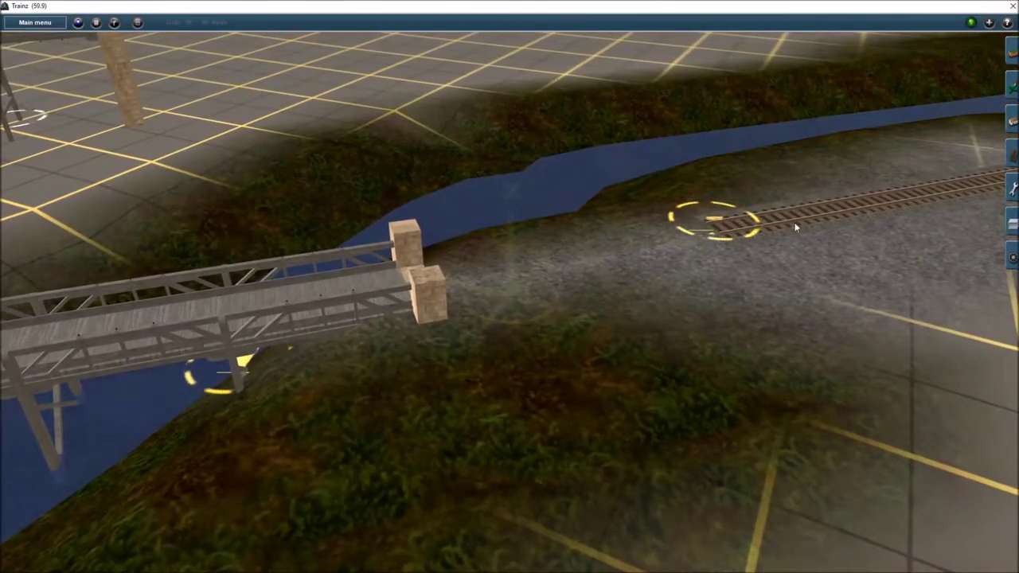
- Lay a short section of SF SDR AT 3m grey ballast track from the existing track's end toward the river bridge
click(1013, 160)
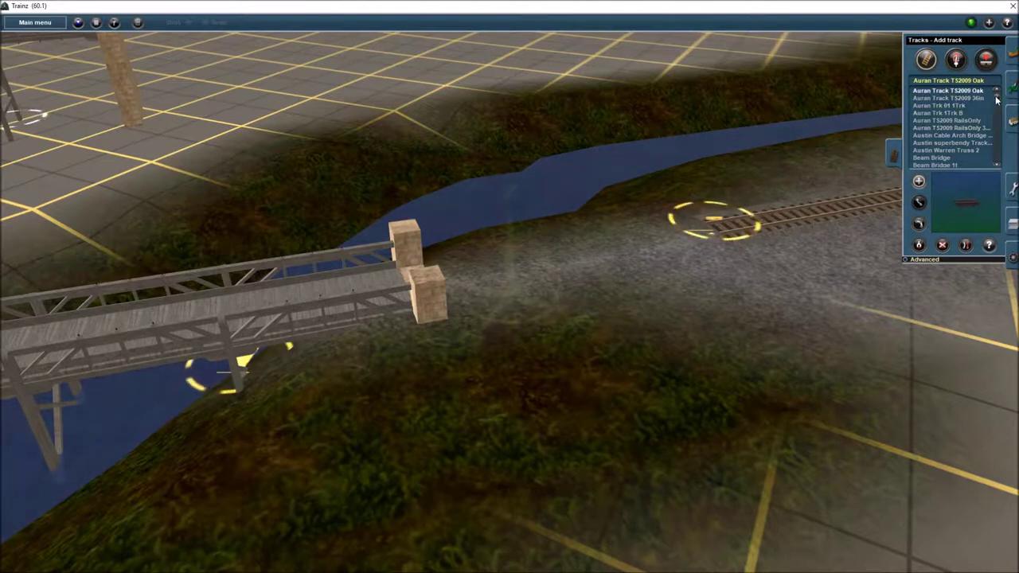
drag(996, 99, 997, 135)
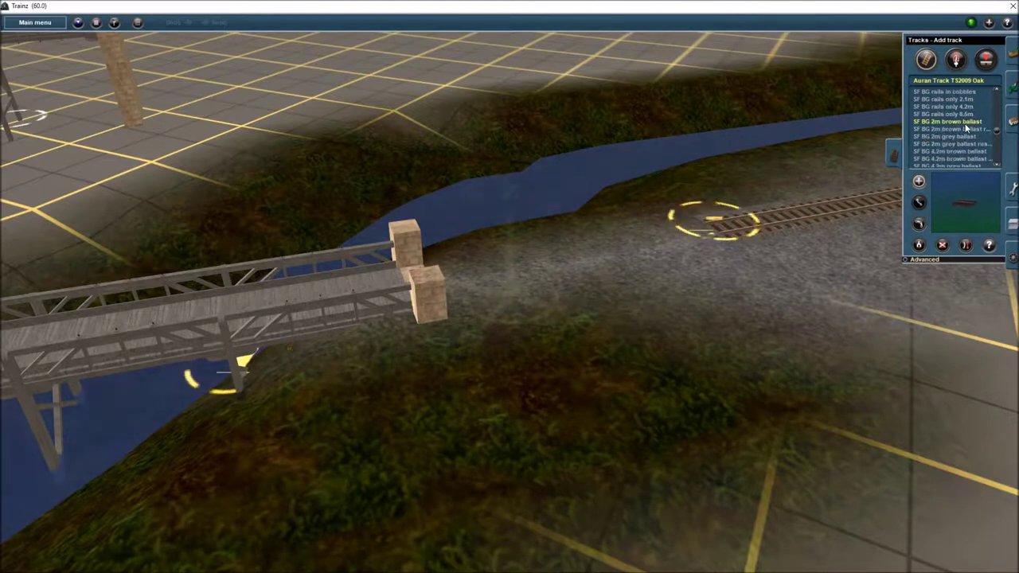
scroll(967, 128, down, 2)
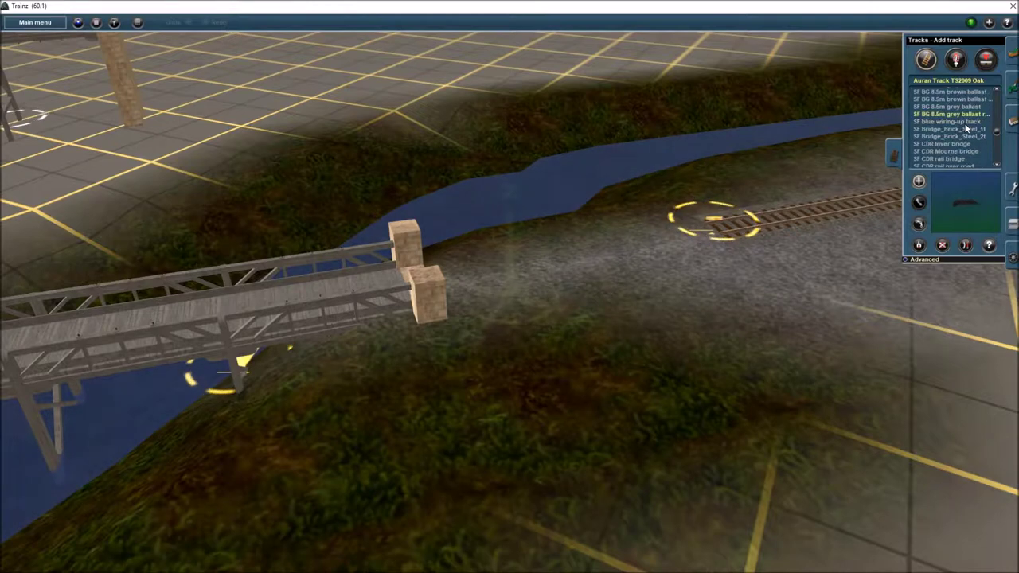
scroll(966, 127, down, 4)
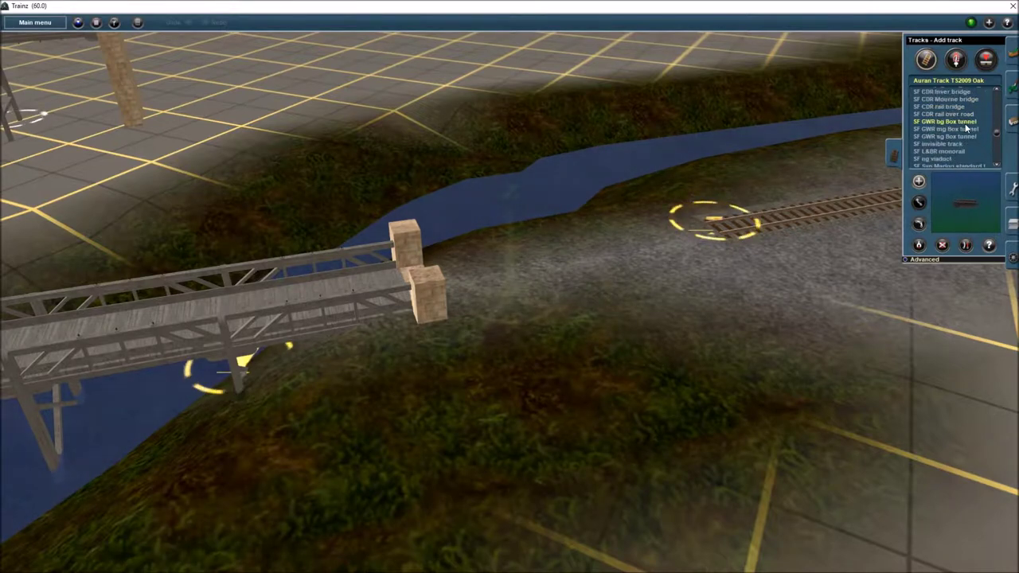
scroll(967, 127, down, 1)
scroll(965, 128, down, 1)
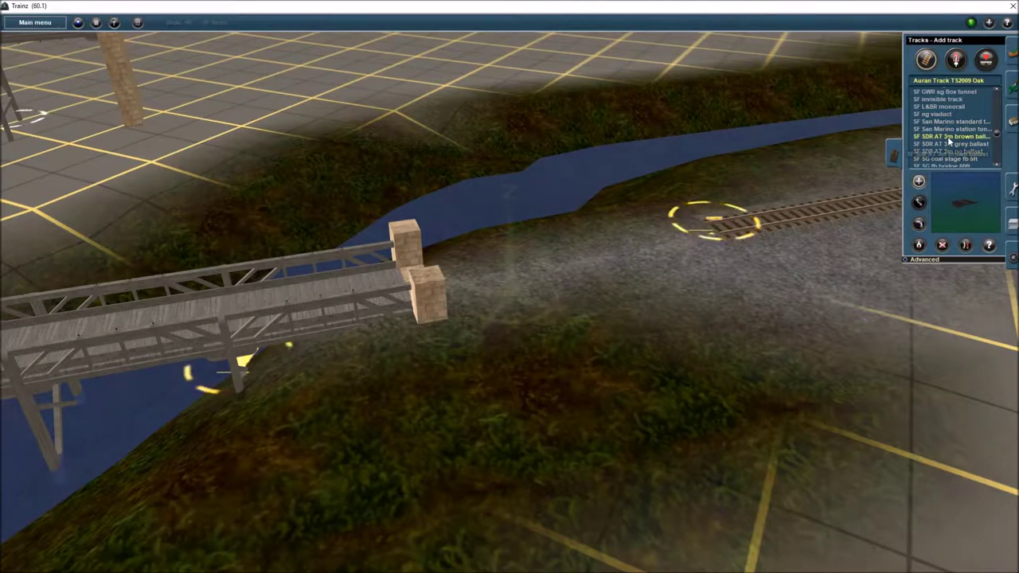
click(947, 152)
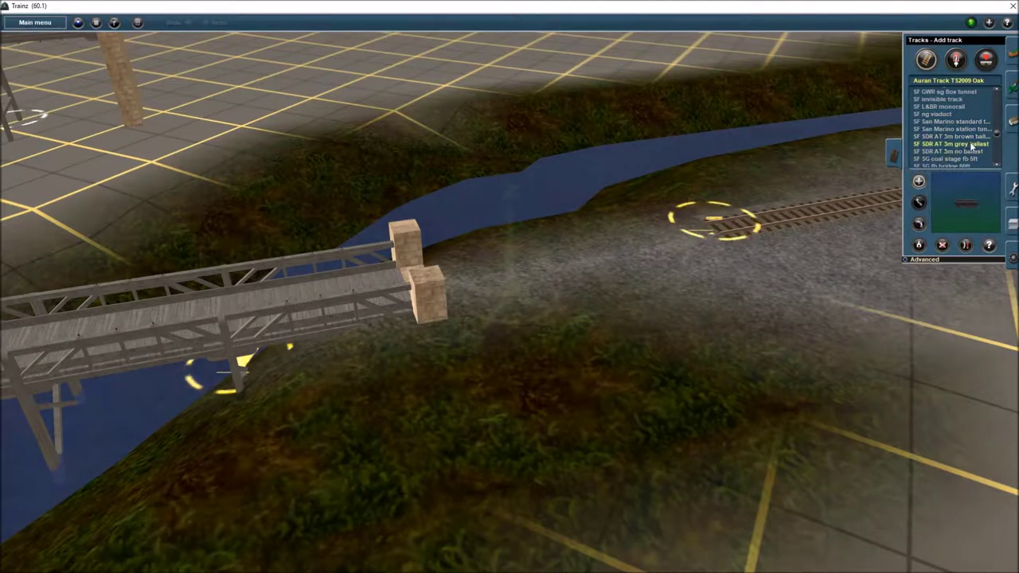
click(965, 135)
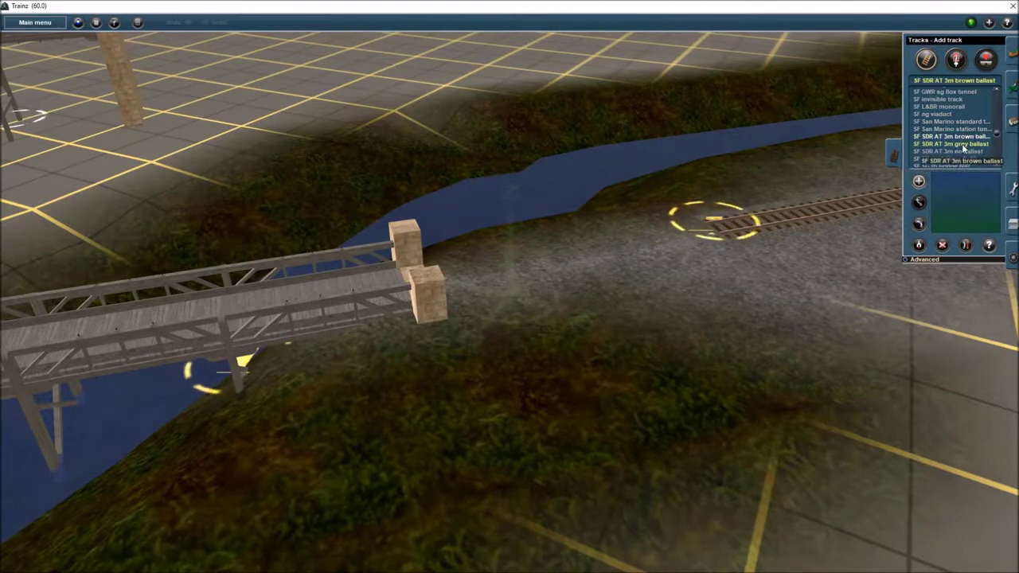
click(710, 240)
drag(713, 246, 477, 282)
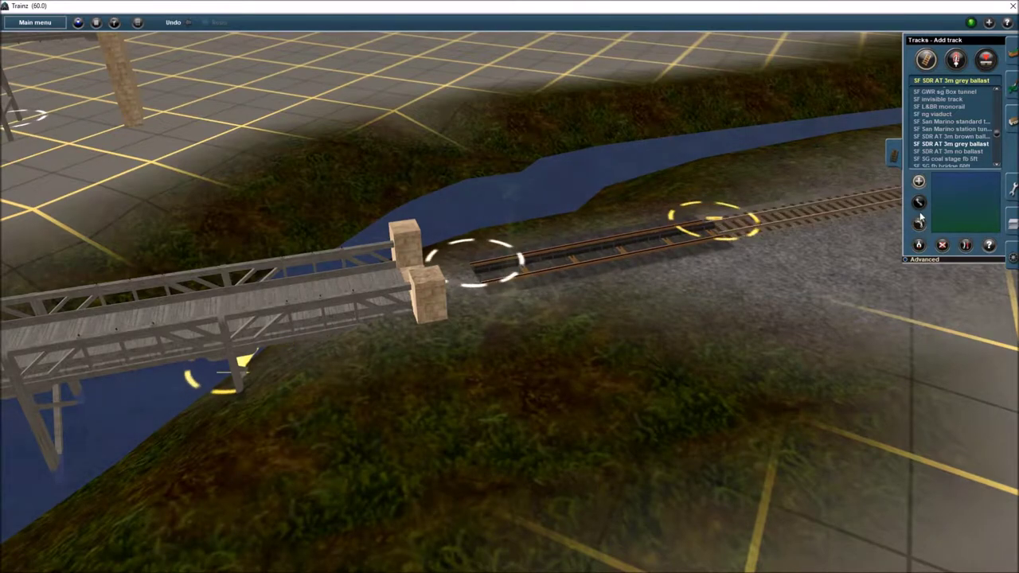
- Delete the old track segment connected to the far end of the new grey ballast section
click(941, 245)
click(811, 218)
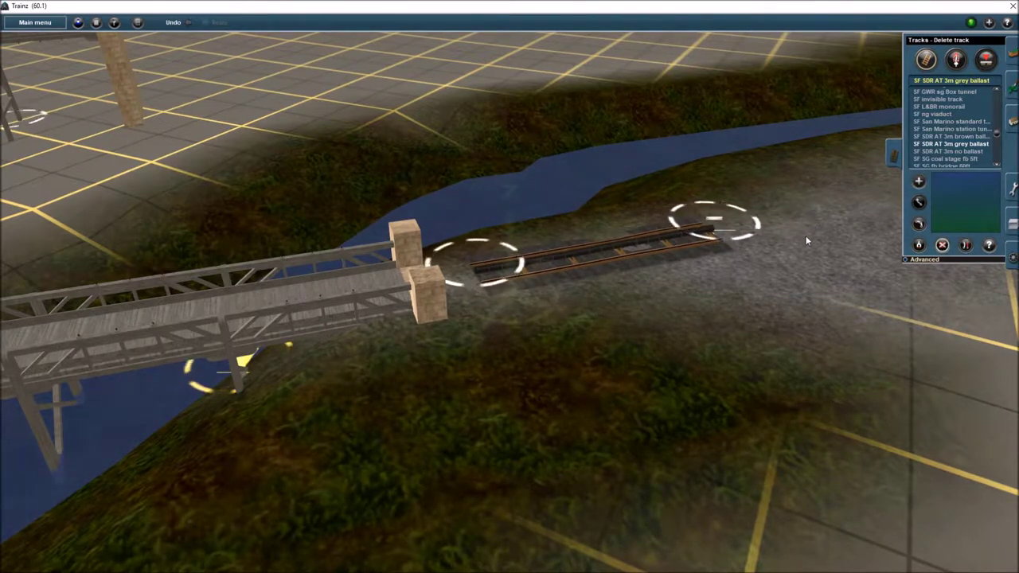
right_click(589, 263)
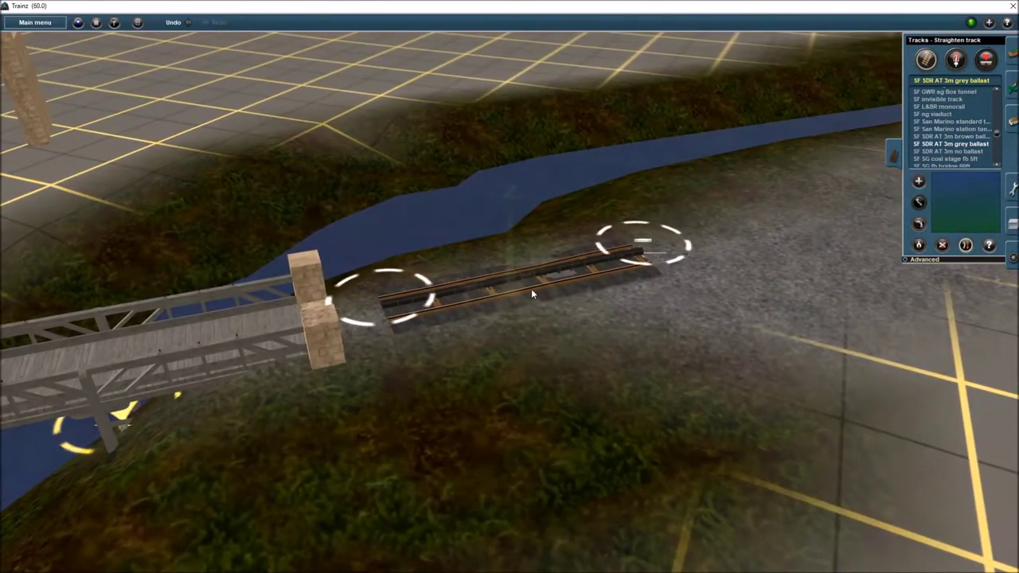
click(905, 258)
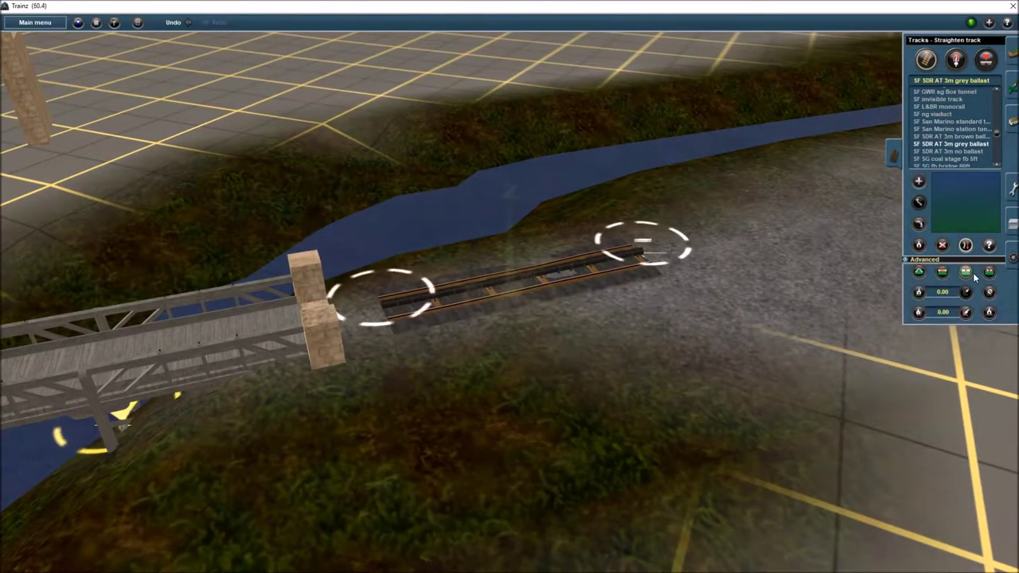
click(549, 289)
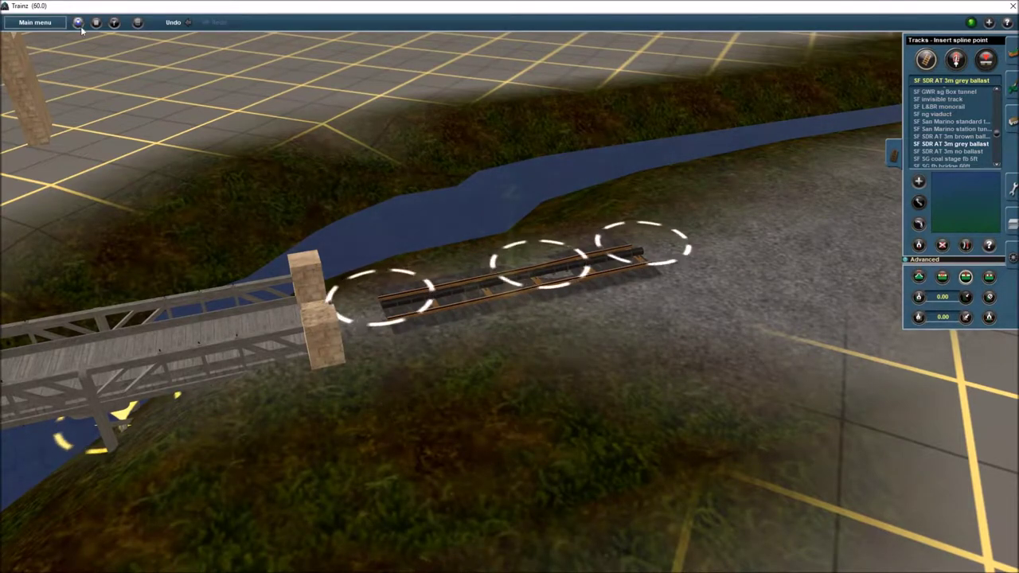
click(173, 23)
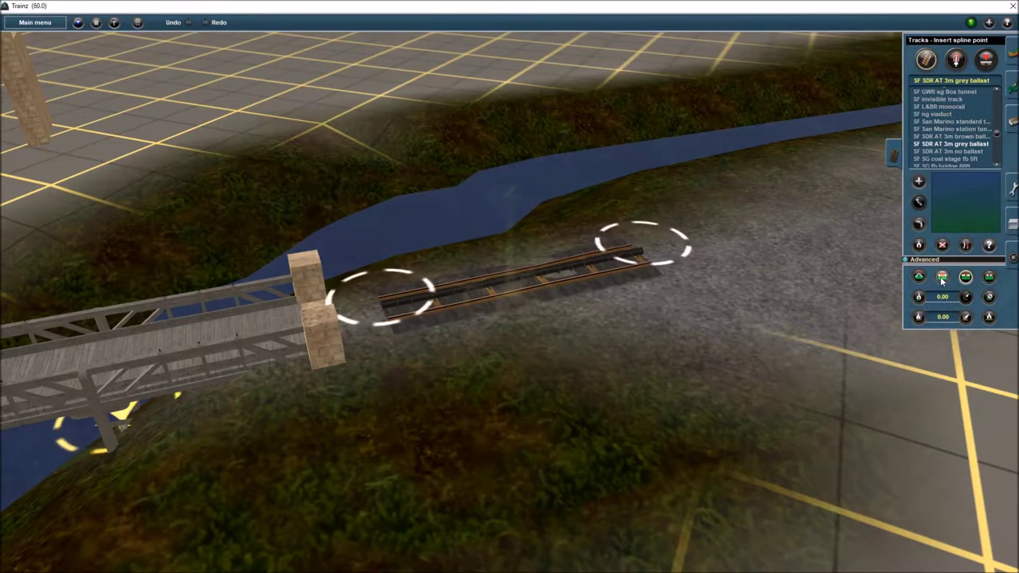
- Flatten the terrain along the short grey ballast track section beside the bridge
click(989, 277)
click(511, 286)
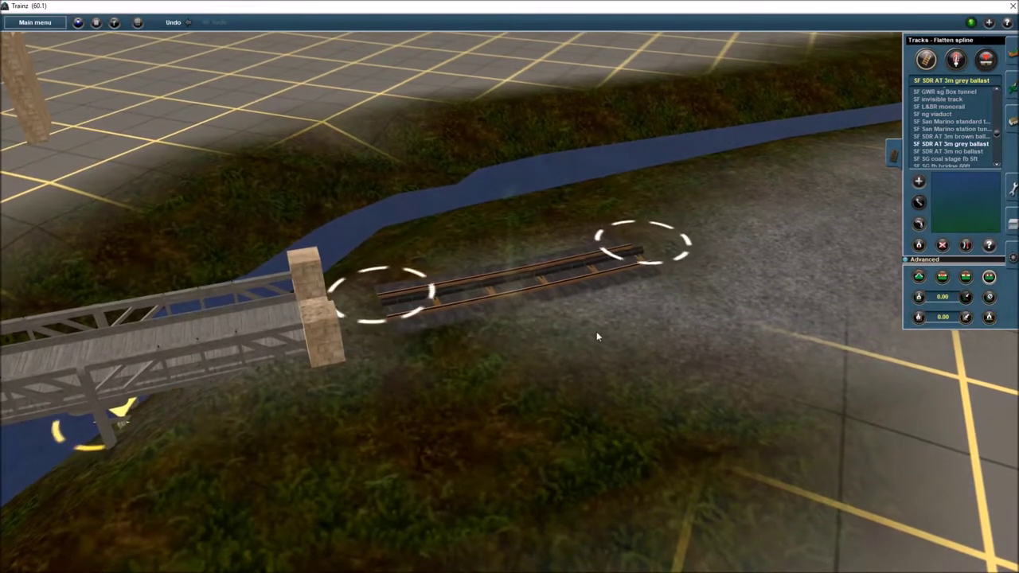
- Move the grey ballast track's near end up against the bridge entrance and extend its other end farther away from the bridge
right_click(485, 295)
key(Right)
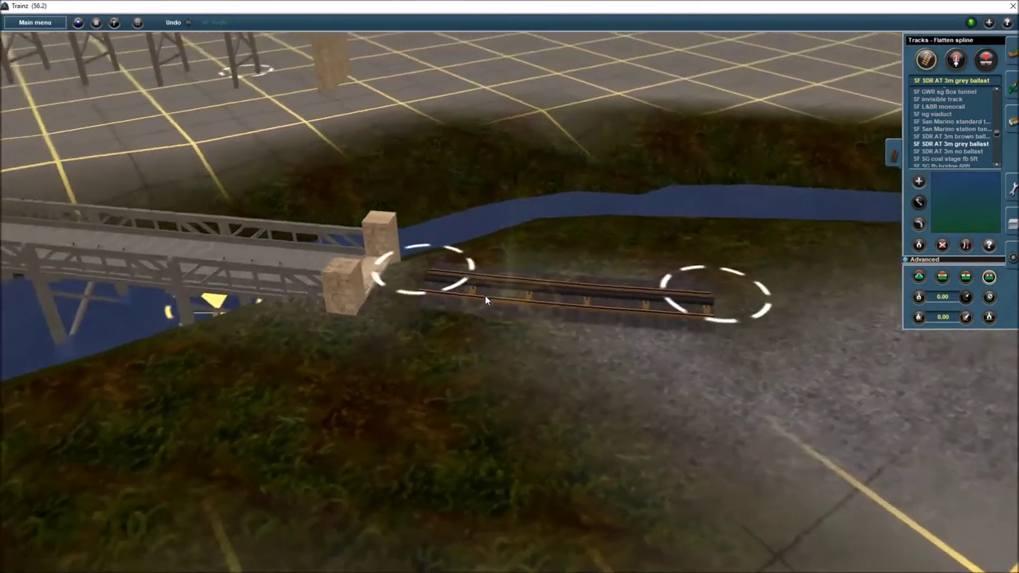
key(Right)
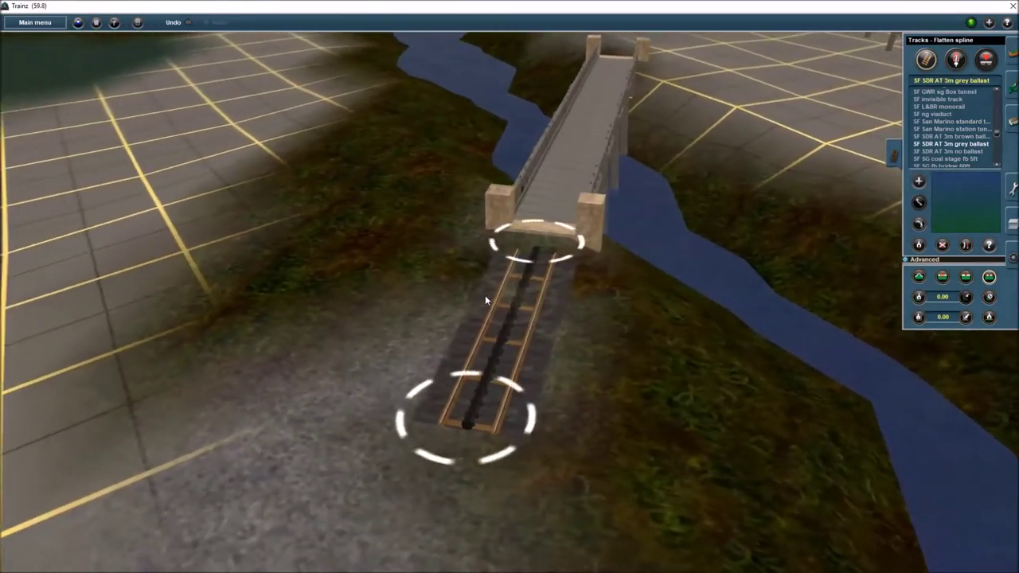
click(918, 202)
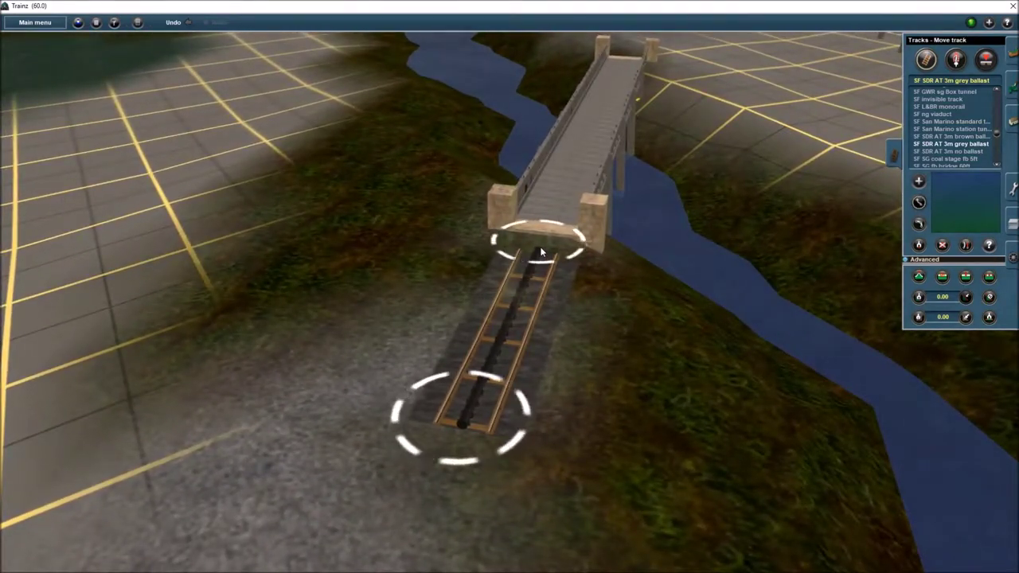
drag(541, 252, 540, 236)
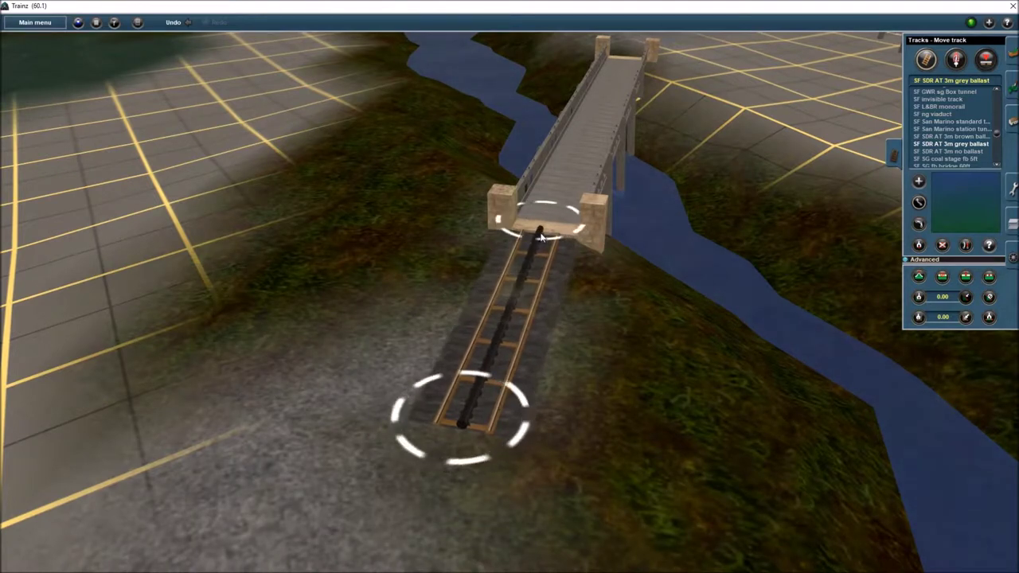
drag(461, 434, 430, 490)
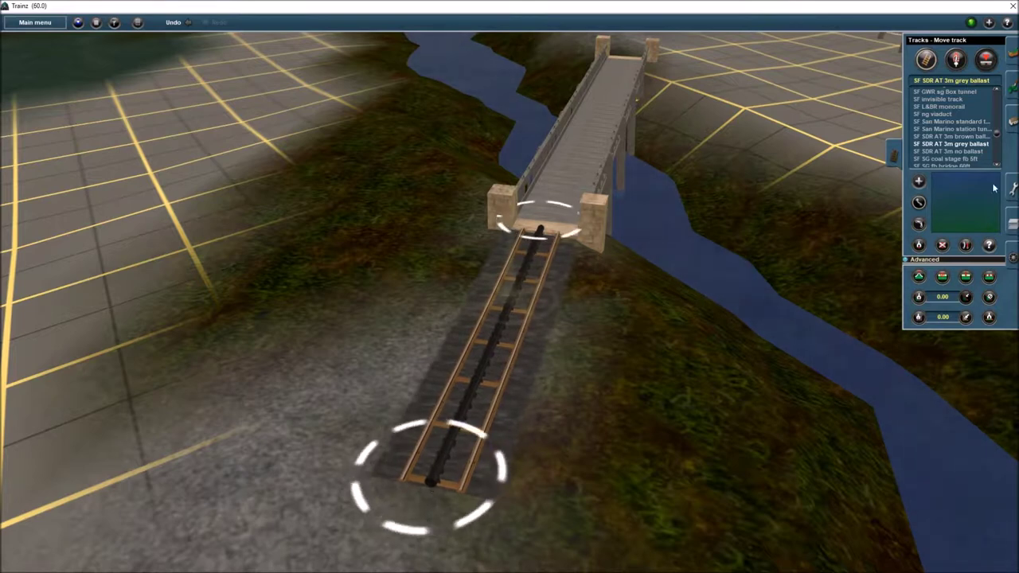
- Lay SF SDR AT 3m no ballast track across the bridge, from the grey ballast section's end to beyond the far abutments
click(948, 150)
click(919, 181)
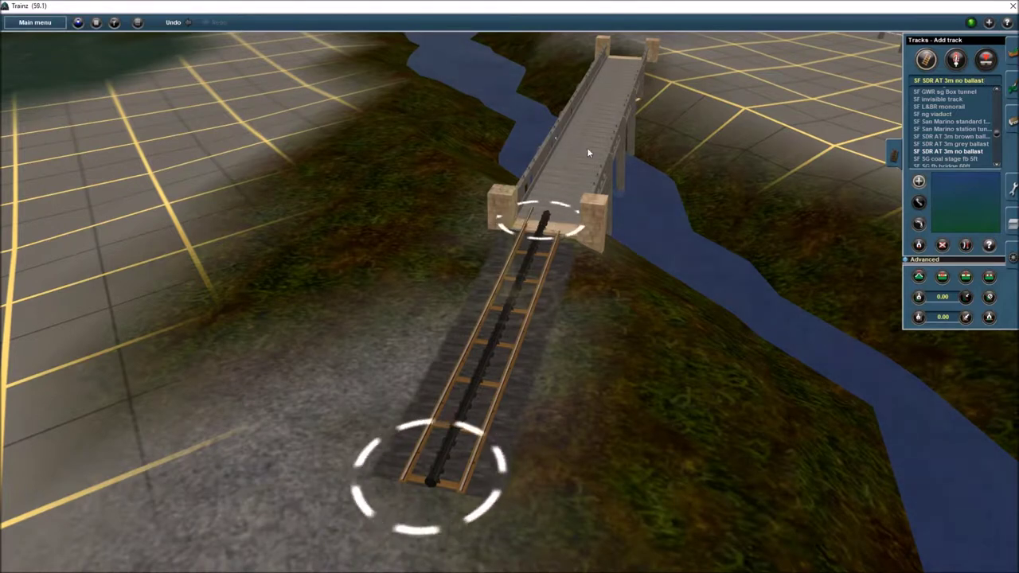
click(628, 53)
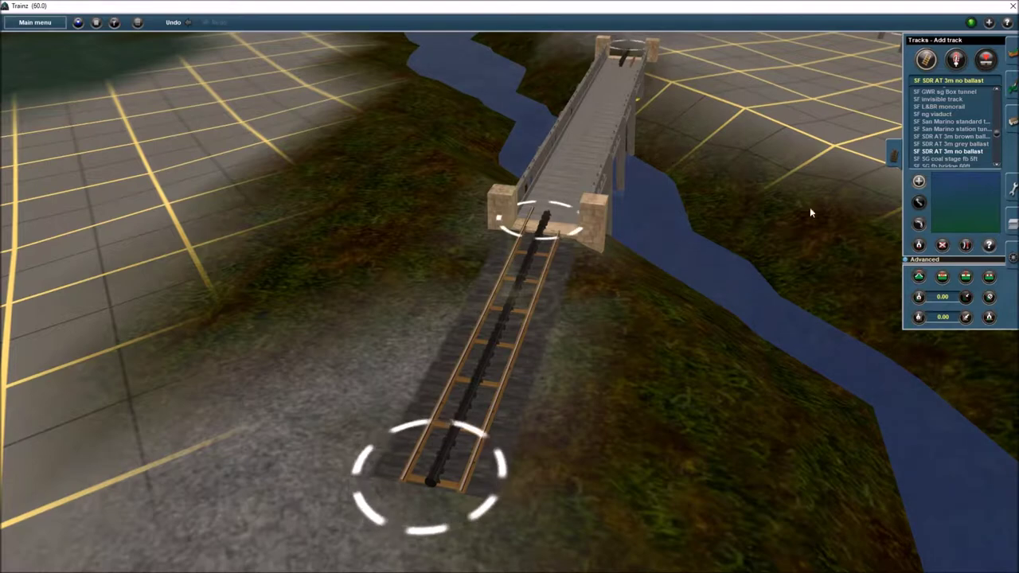
- Straighten the no ballast track and adjust the height of its far spline point so the rails lie on the bridge deck
click(965, 245)
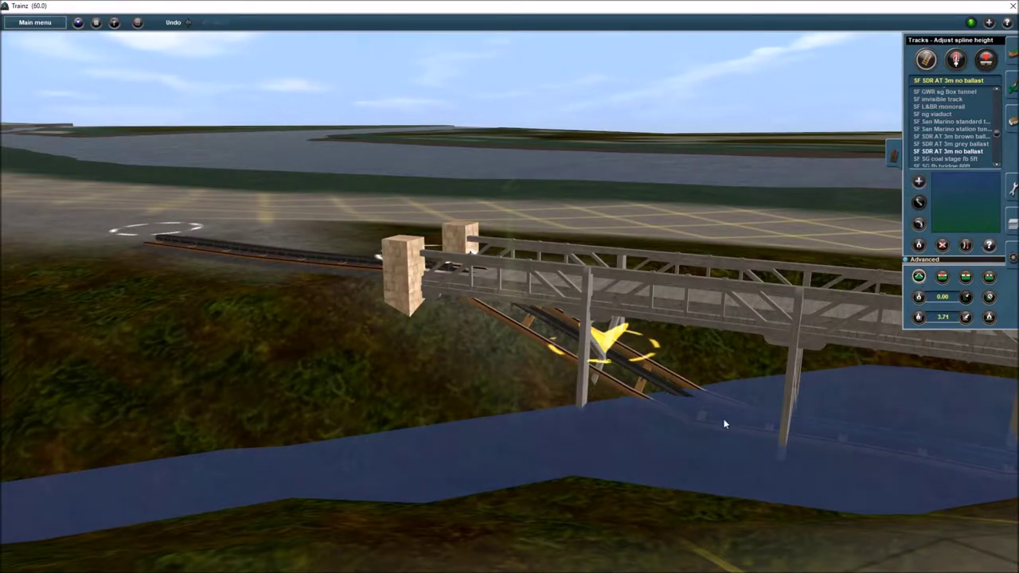
right_click(826, 448)
right_click(769, 280)
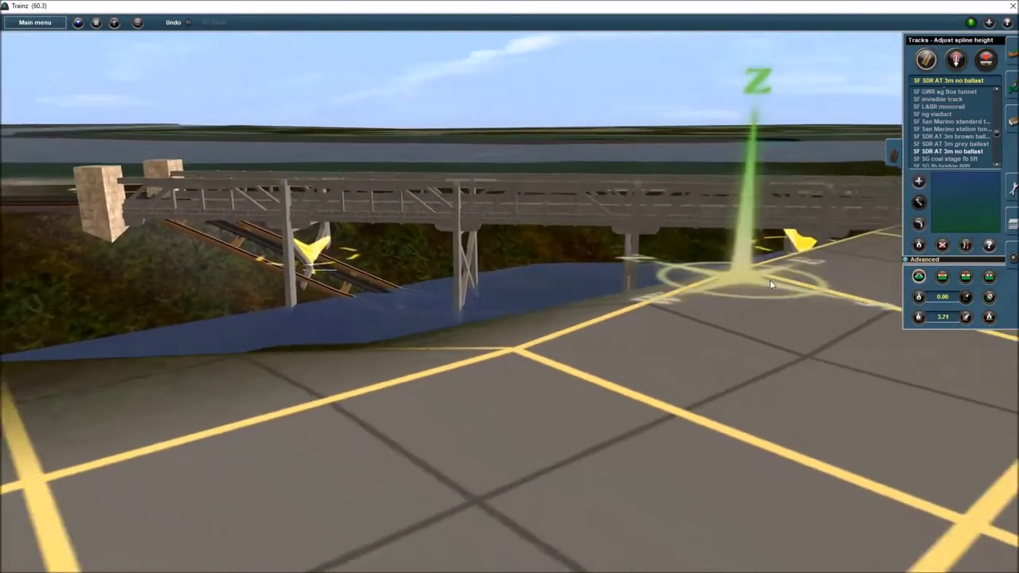
scroll(694, 273, down, 10)
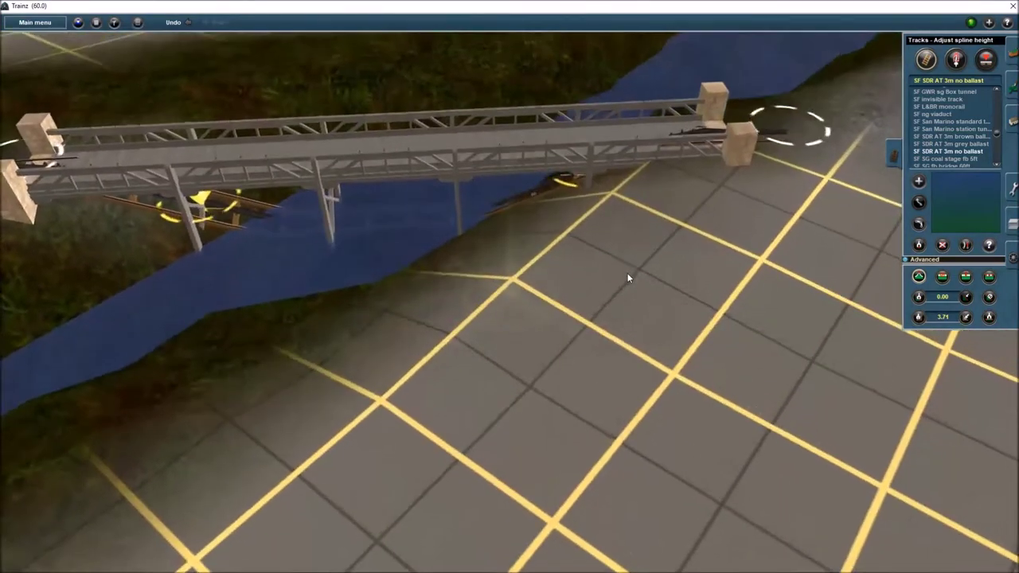
click(762, 137)
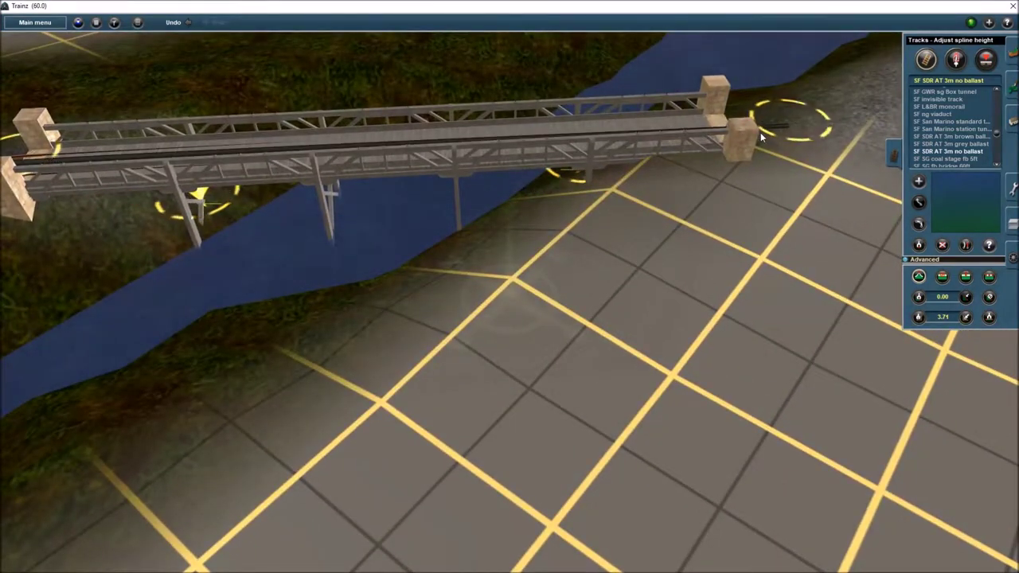
- Copy the 3.71 vertex height from the track at the grey ballast end of the bridge and apply it to the far end
right_click(693, 145)
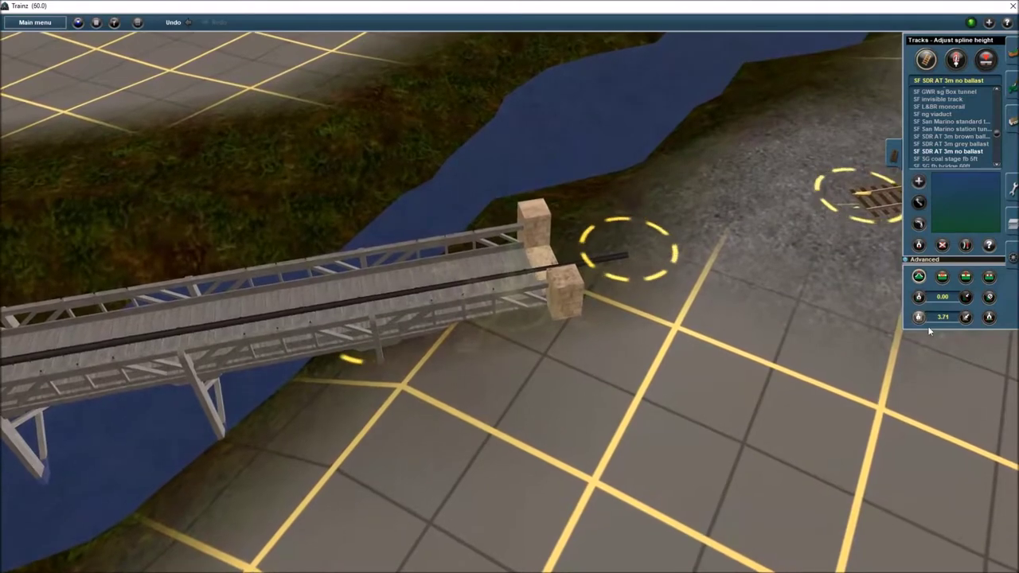
click(918, 317)
right_drag(375, 287, 275, 300)
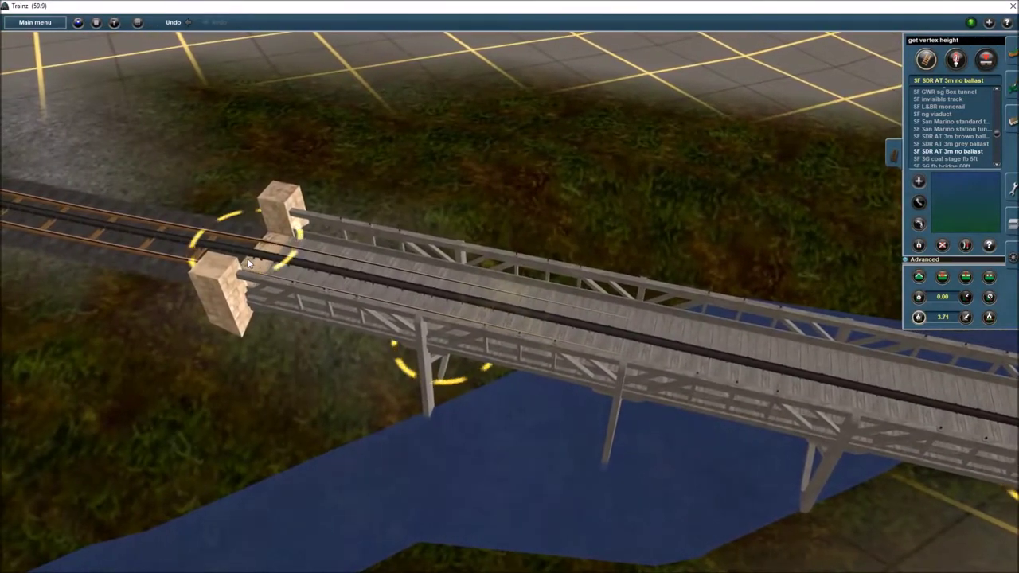
middle_click(933, 338)
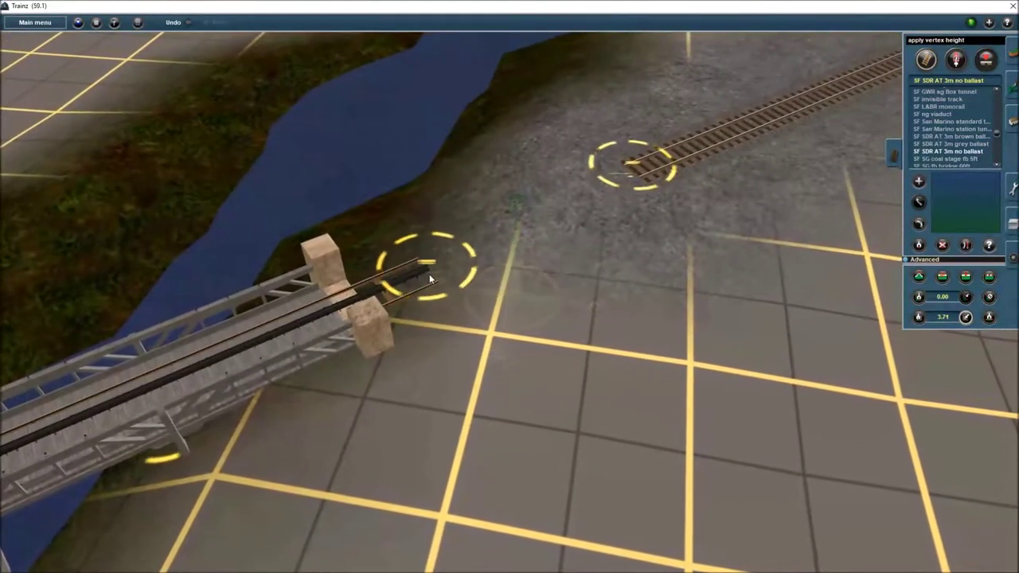
- Set the height value to 3.85 and apply it to the no ballast track's end beyond the bridge's far abutments
click(938, 321)
text(3)
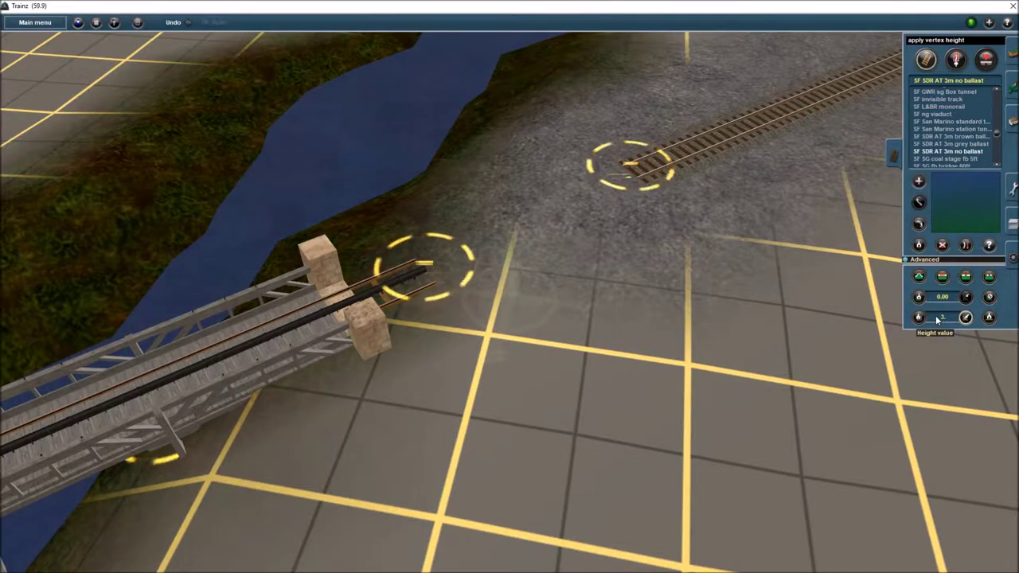
text(.85)
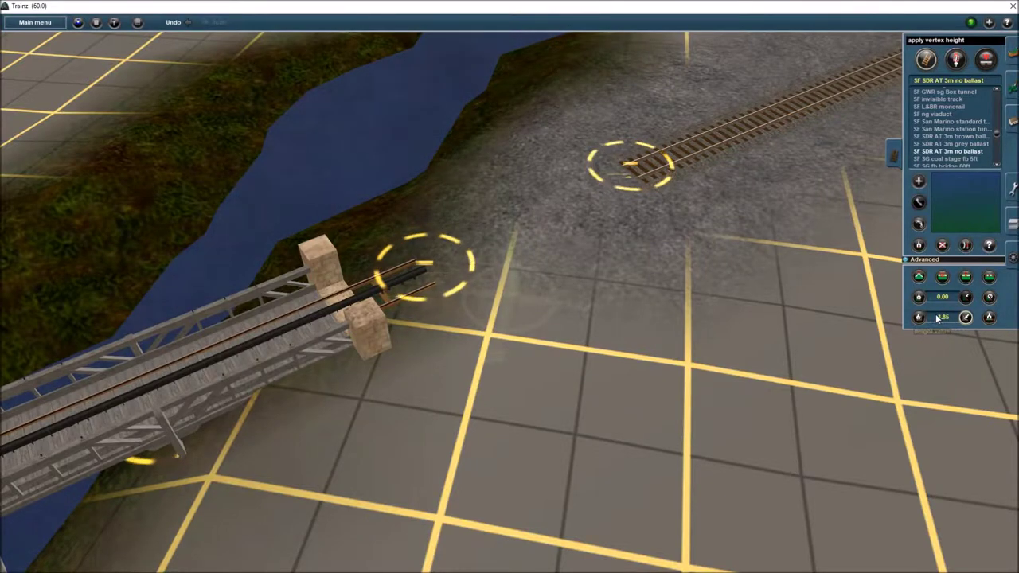
click(426, 277)
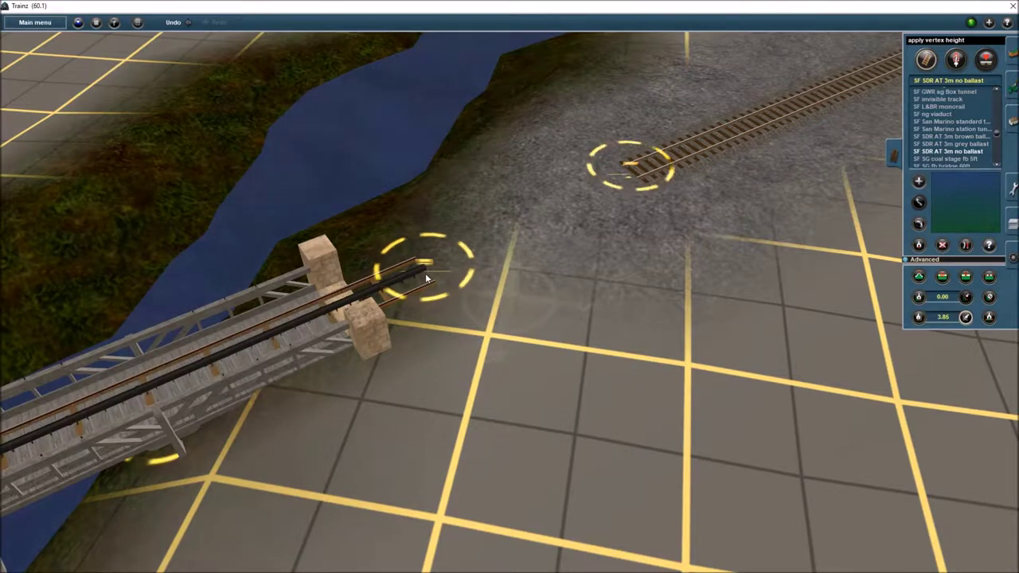
- Shift the no ballast track's far end slightly sideways so the rails run centrally between the far abutments
right_drag(373, 283, 477, 293)
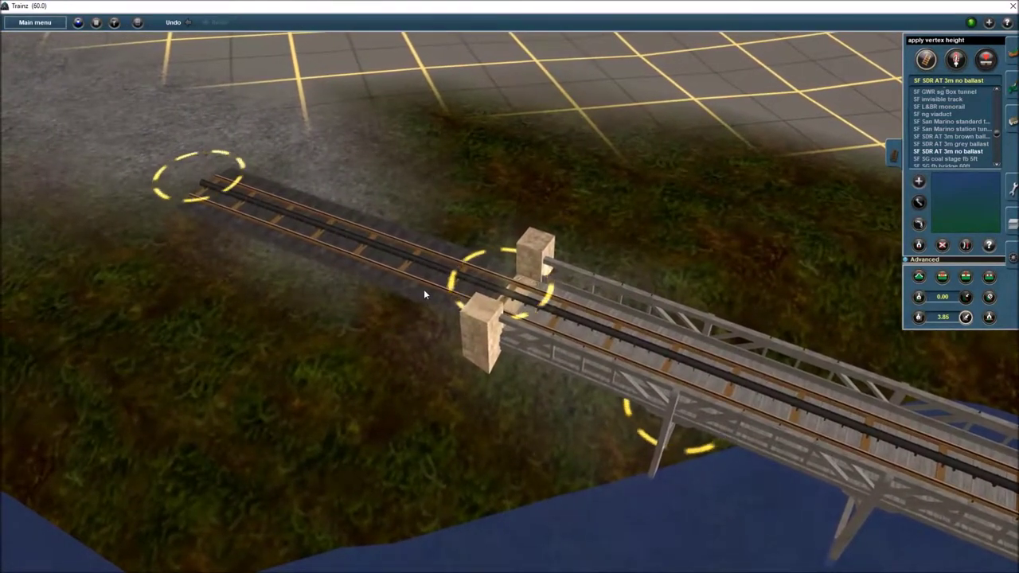
key(Left)
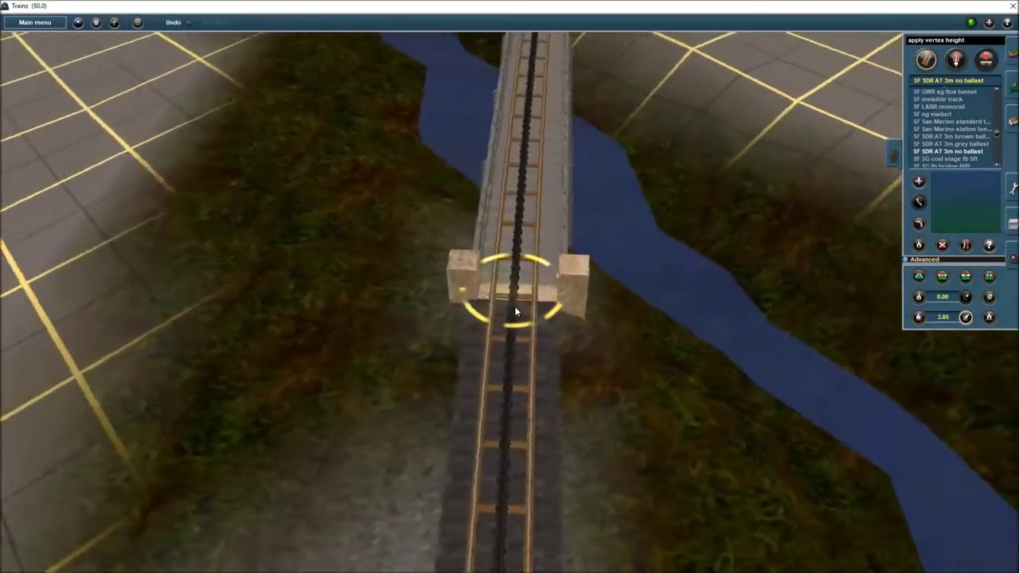
key(Down)
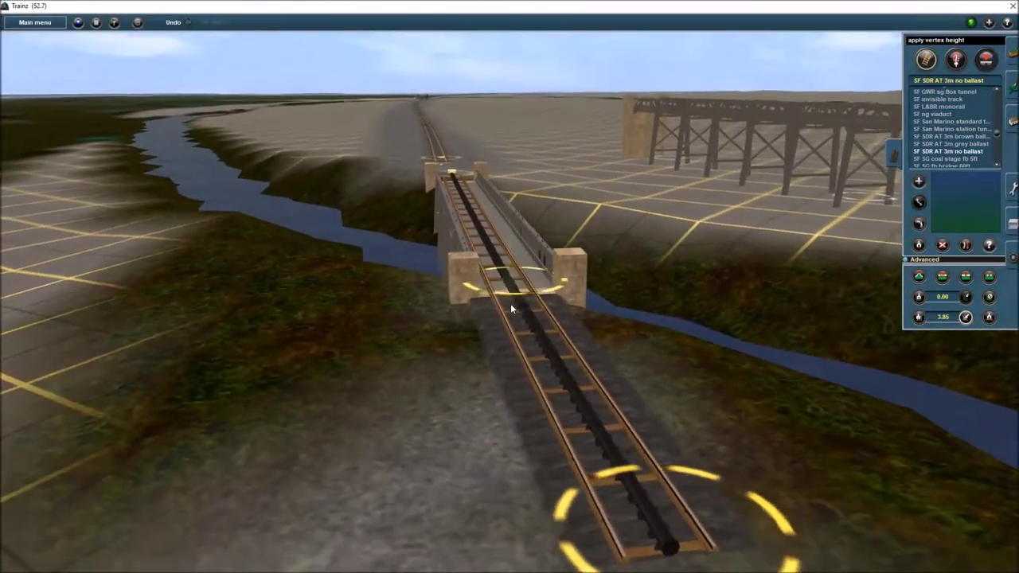
key(Right)
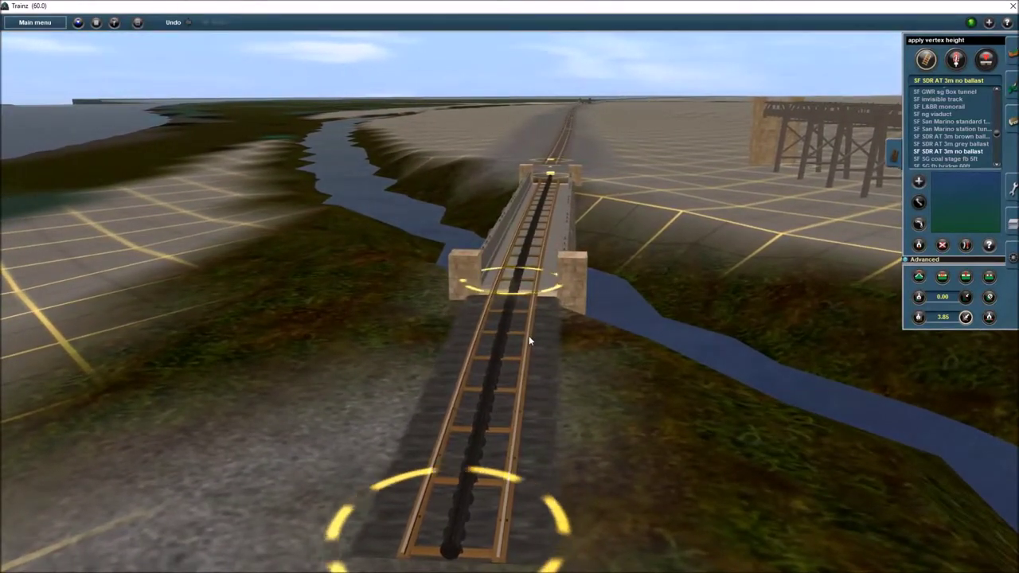
key(Up)
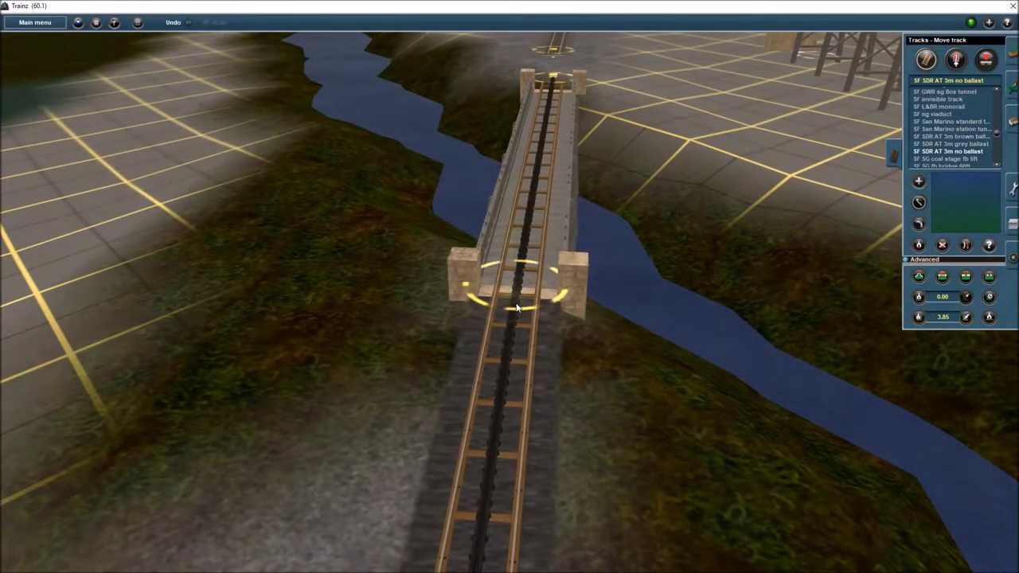
right_click(537, 138)
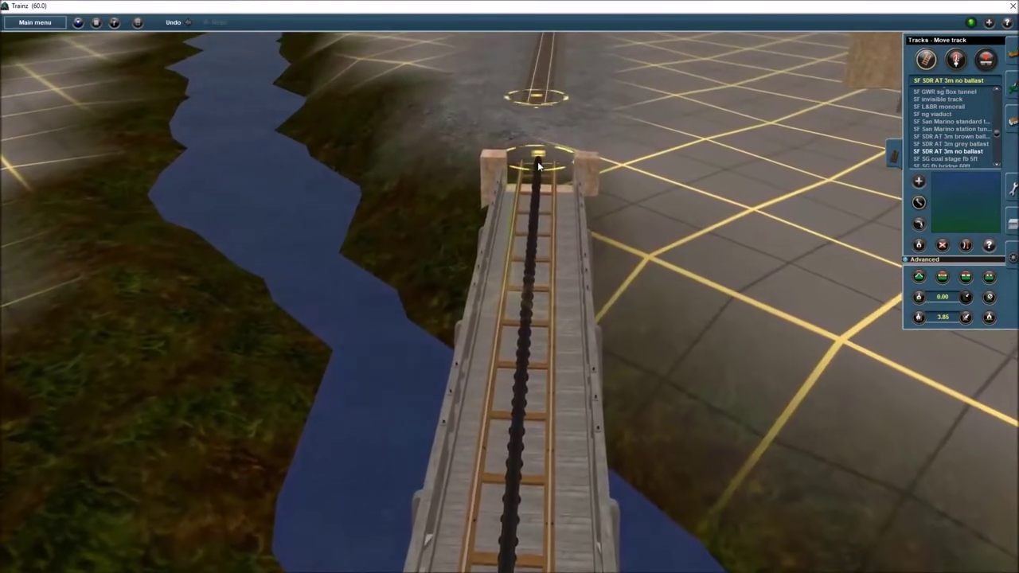
drag(538, 162, 538, 162)
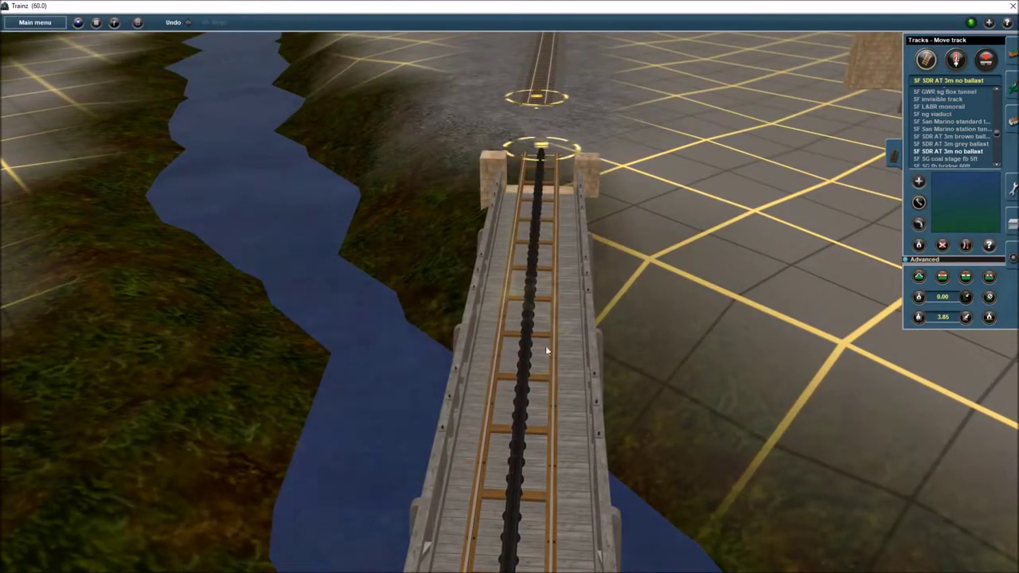
- Delete the separate existing track section beyond the far end of the bridge
right_click(543, 392)
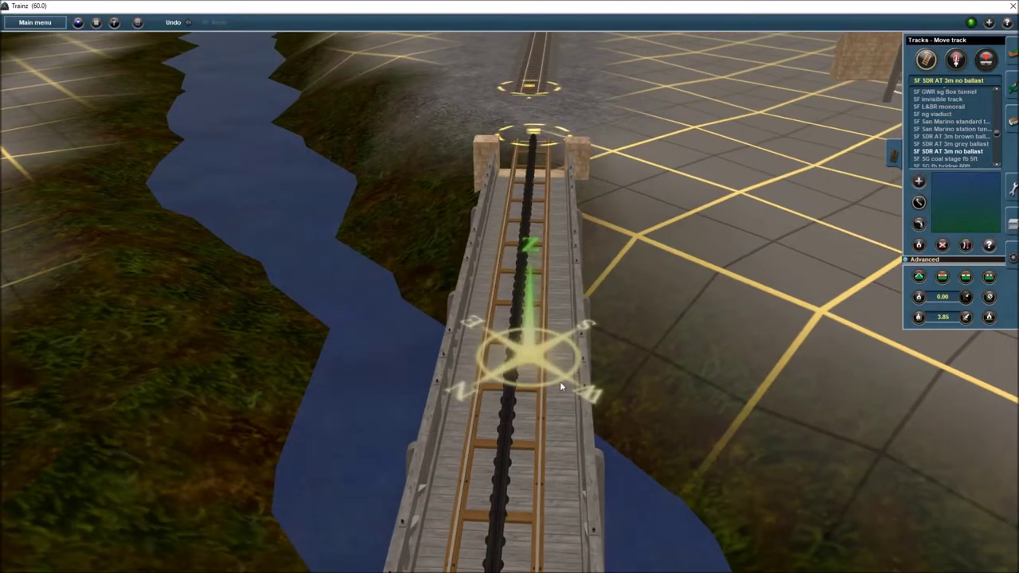
right_drag(561, 387, 523, 226)
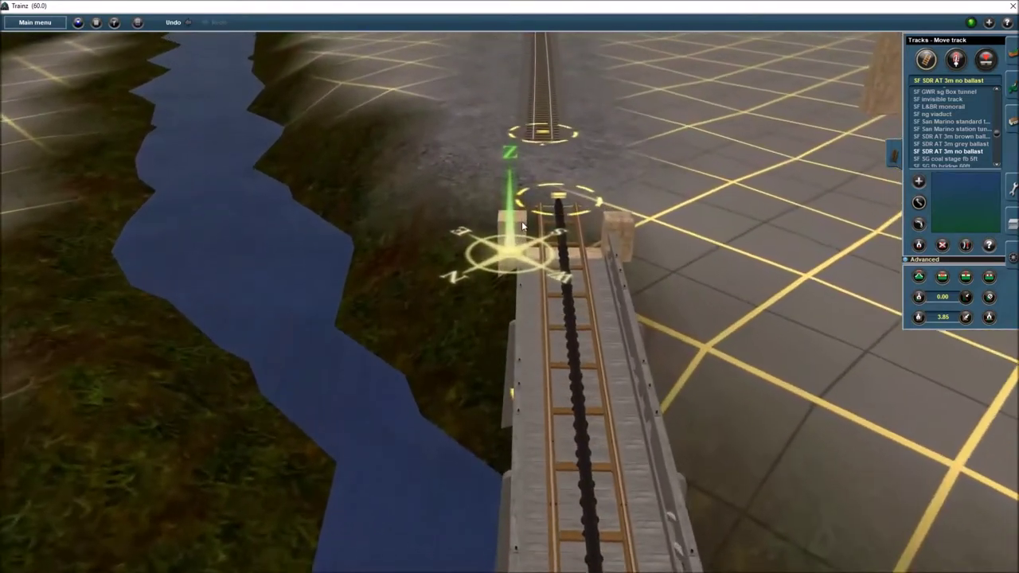
key(Up)
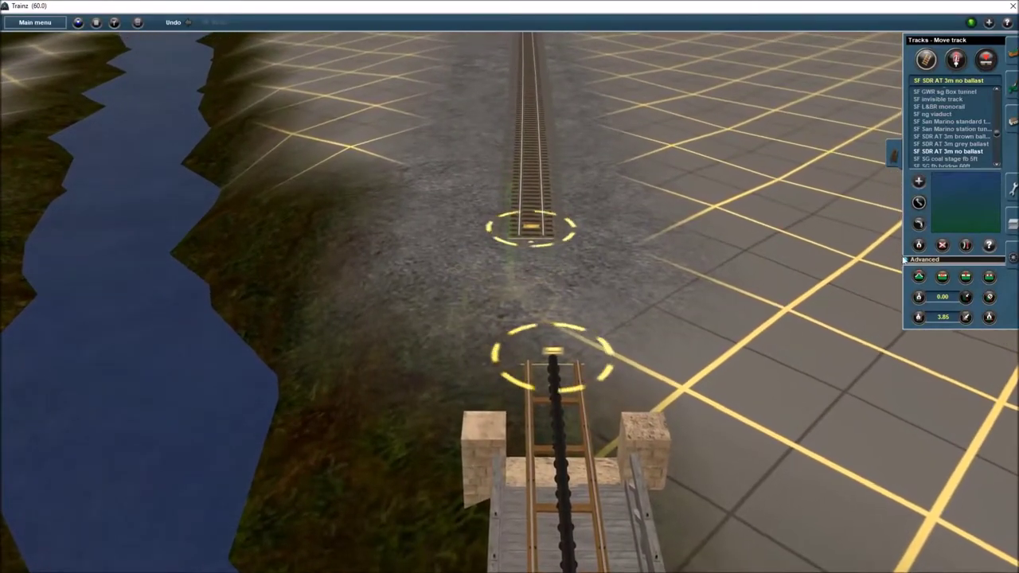
click(942, 245)
click(521, 197)
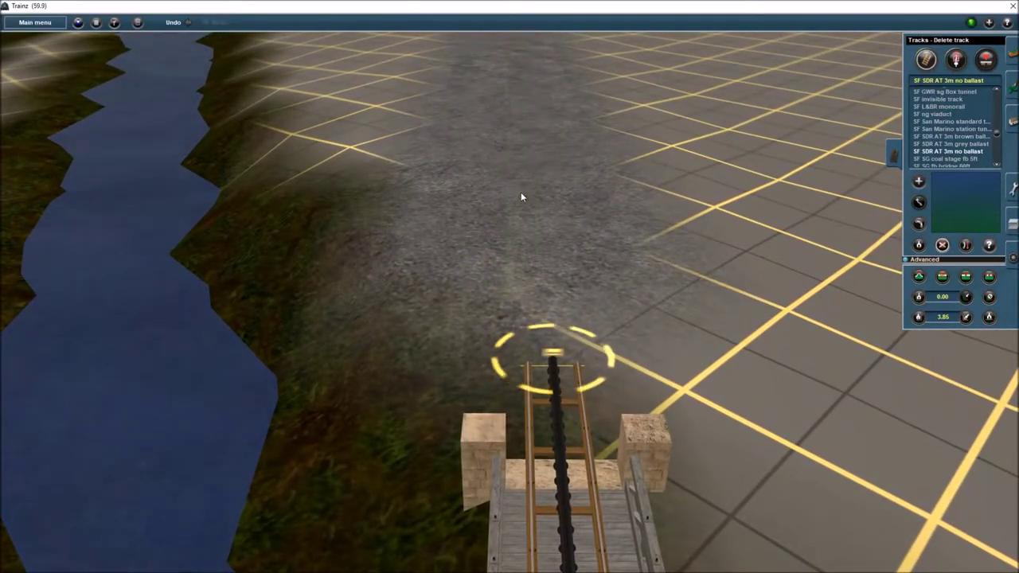
- Pick up the SF SDR AT 3m grey ballast track type and lay it from the far bank to the no ballast track's far end
click(921, 248)
mouse_move(528, 478)
right_down()
mouse_move(523, 502)
mouse_move(544, 481)
right_up()
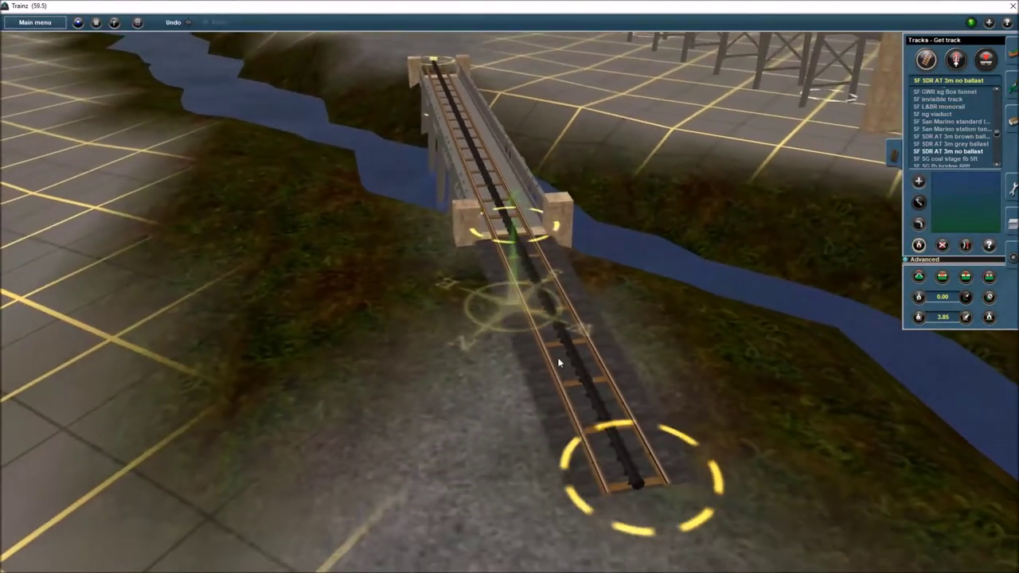
click(558, 363)
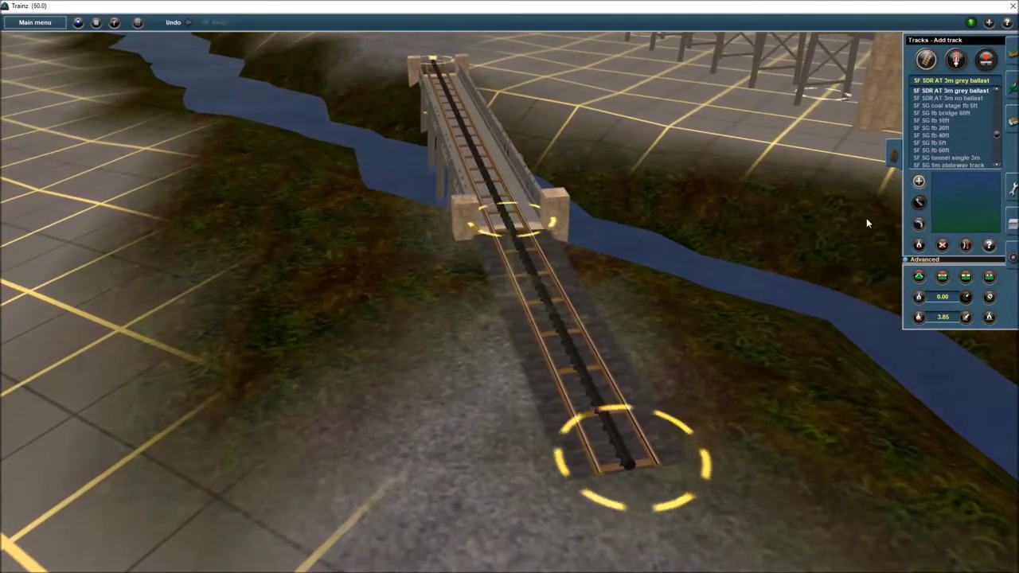
right_click(485, 91)
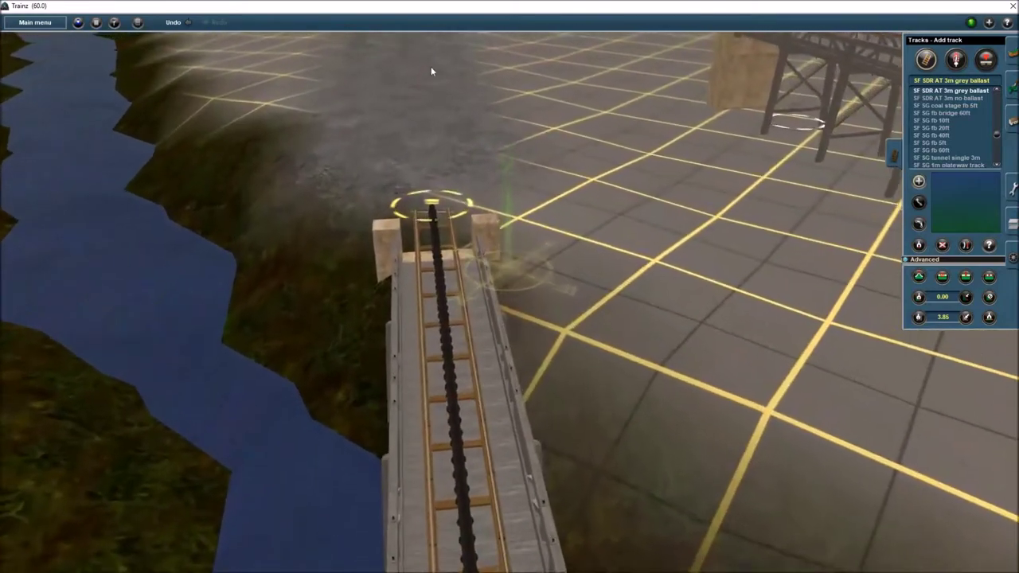
click(412, 48)
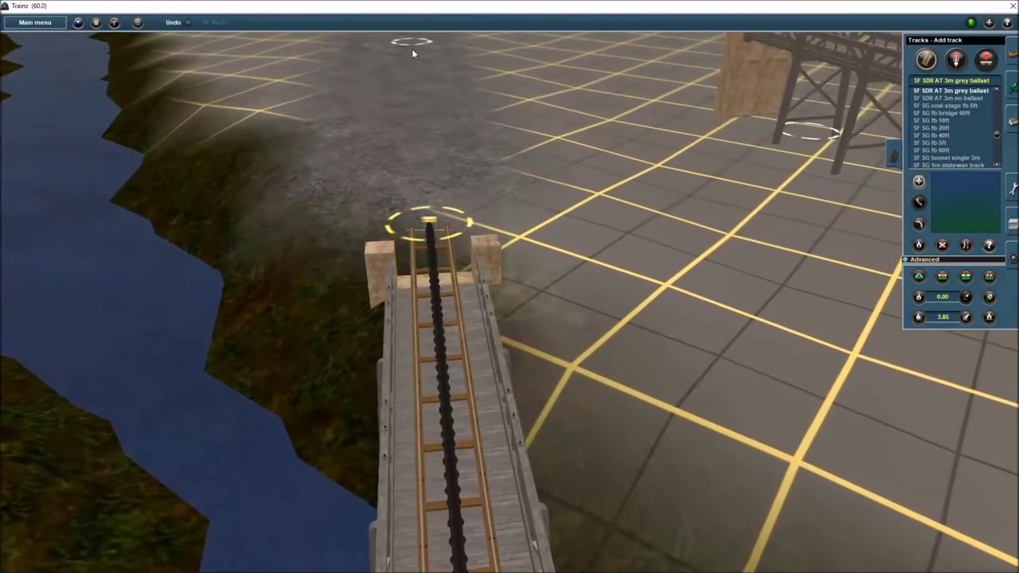
click(431, 229)
- Move the joint between the no ballast and new grey ballast track back against the bridge's far abutments
right_click(392, 307)
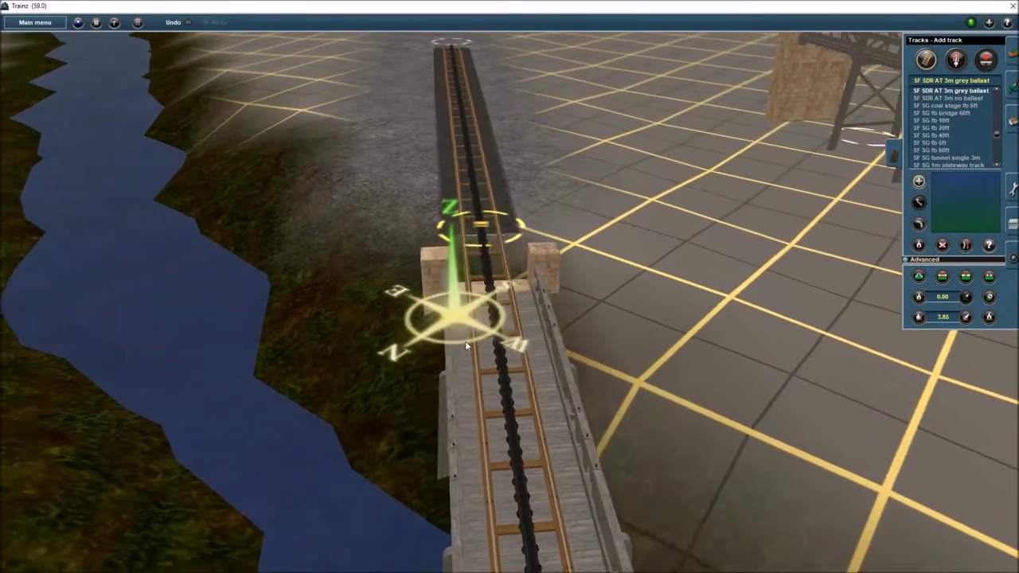
right_drag(465, 341, 492, 218)
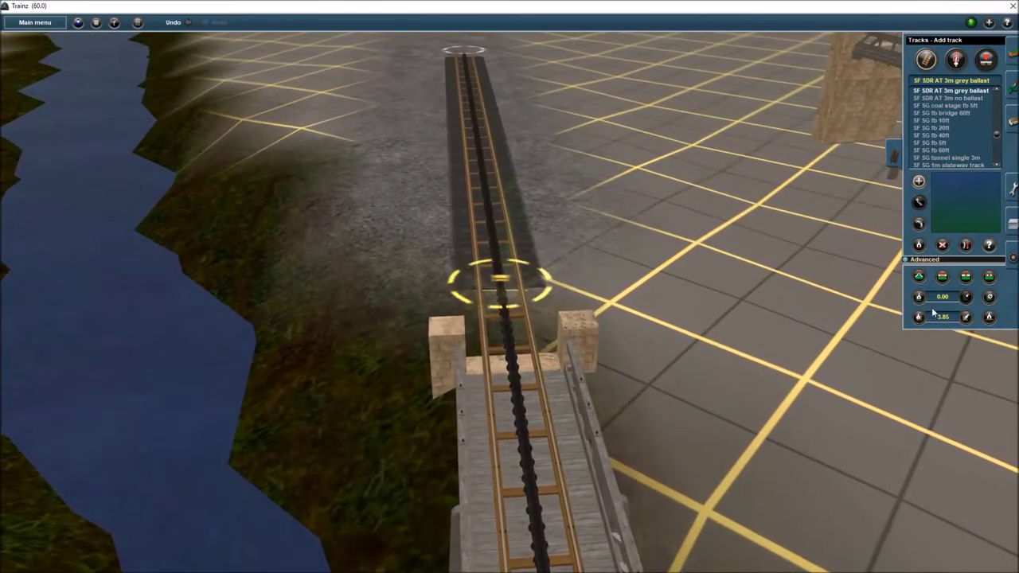
click(919, 202)
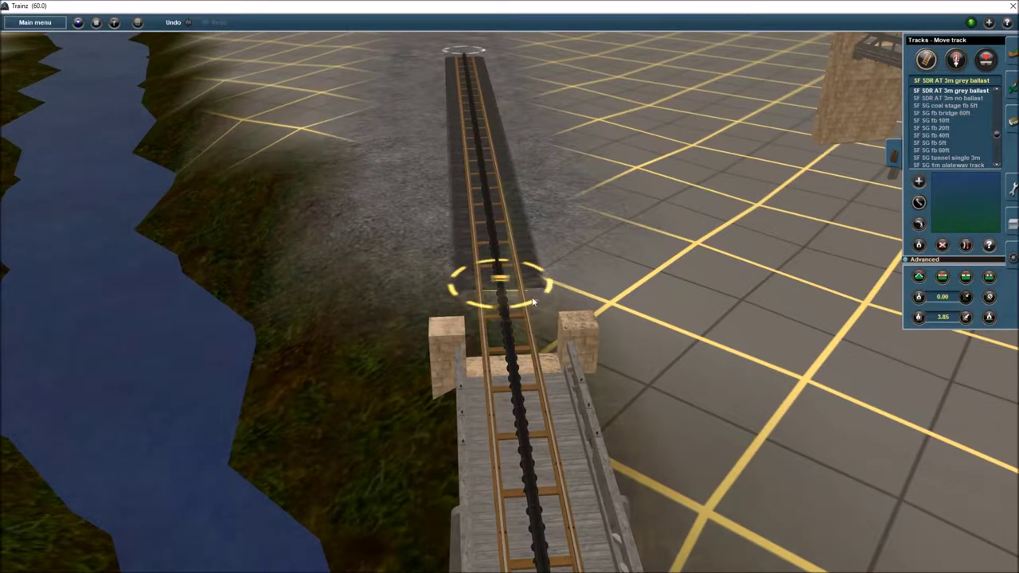
drag(502, 290, 513, 363)
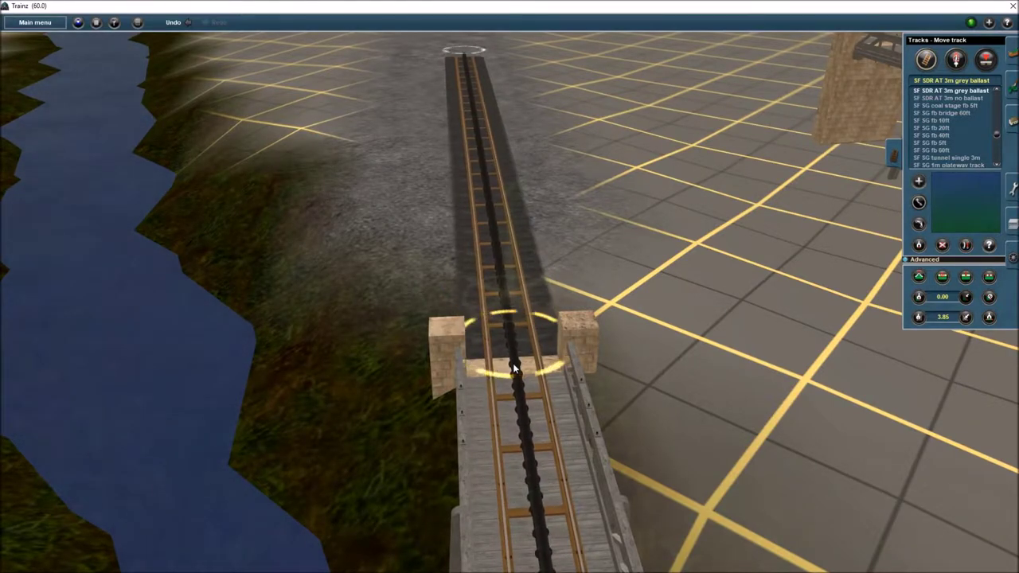
- Place an SF SDR Piston Carriage on the grey ballast track at the near end of the bridge
right_drag(512, 363, 525, 297)
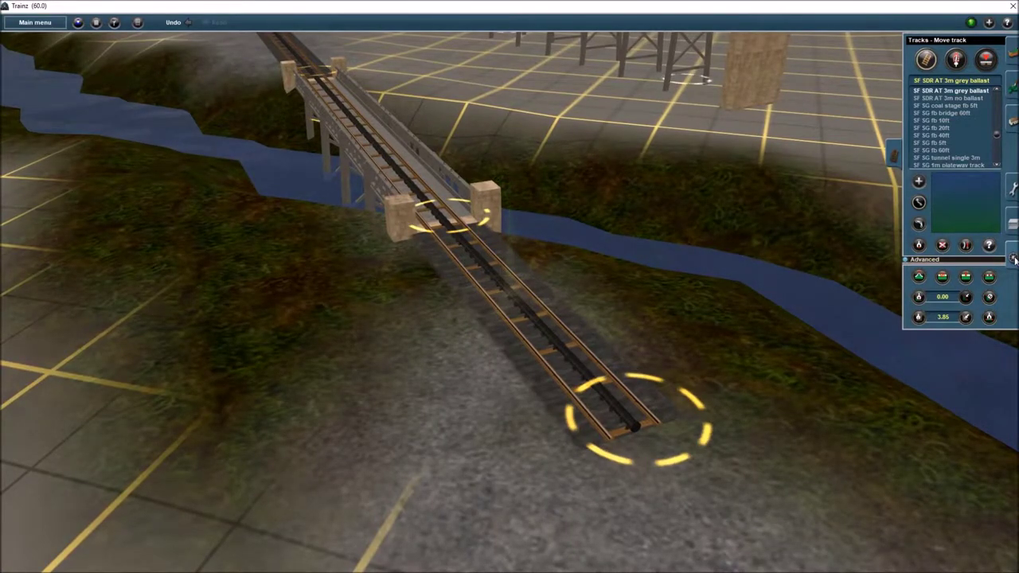
key(F5)
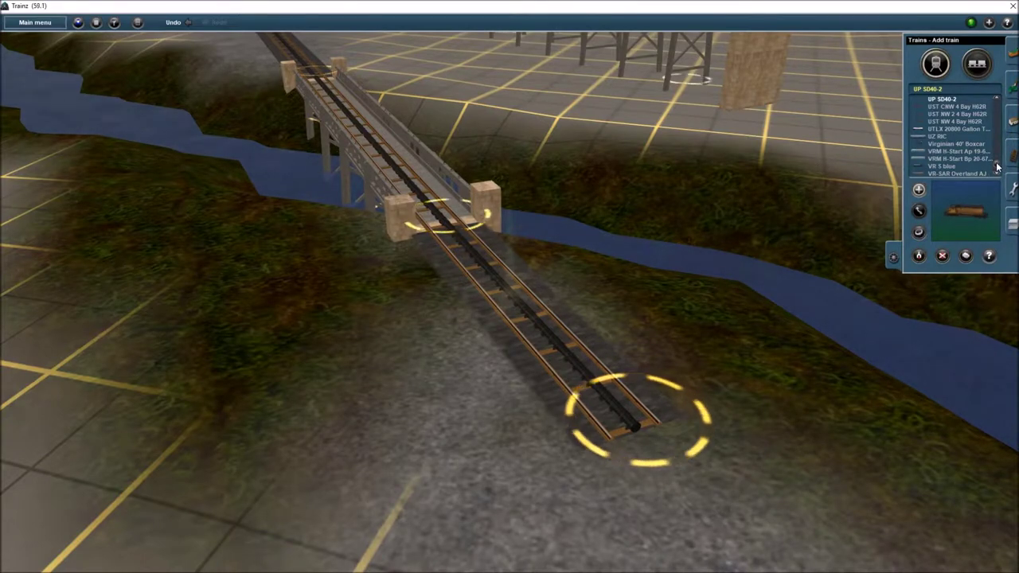
drag(996, 164, 996, 153)
click(957, 151)
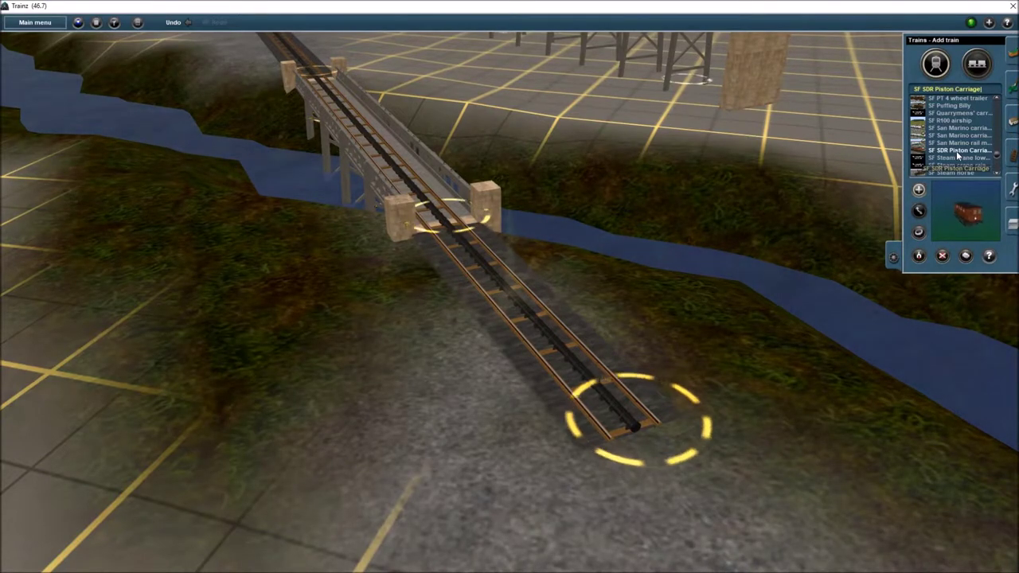
click(504, 293)
- Examine the carriage on the track and the bridge approach from the side, close up and along the deck
key(Left)
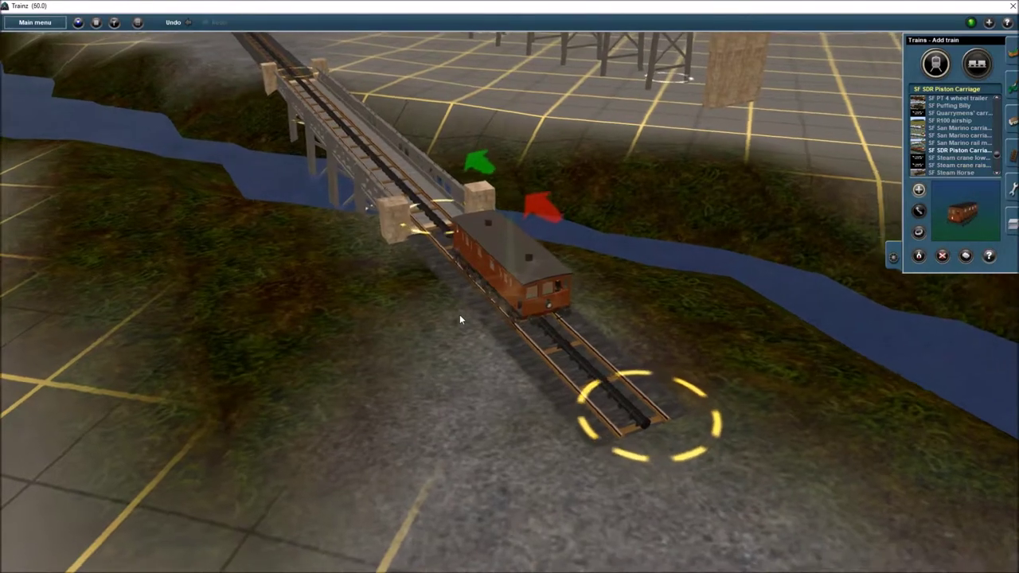
key(Right)
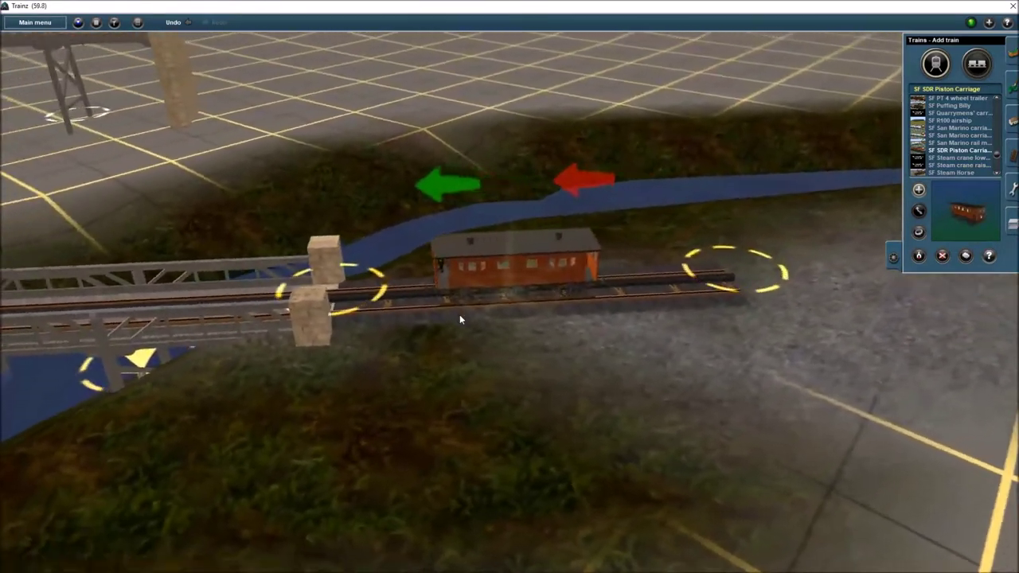
key(Down)
key(Down)
key(Down)
key(Down)
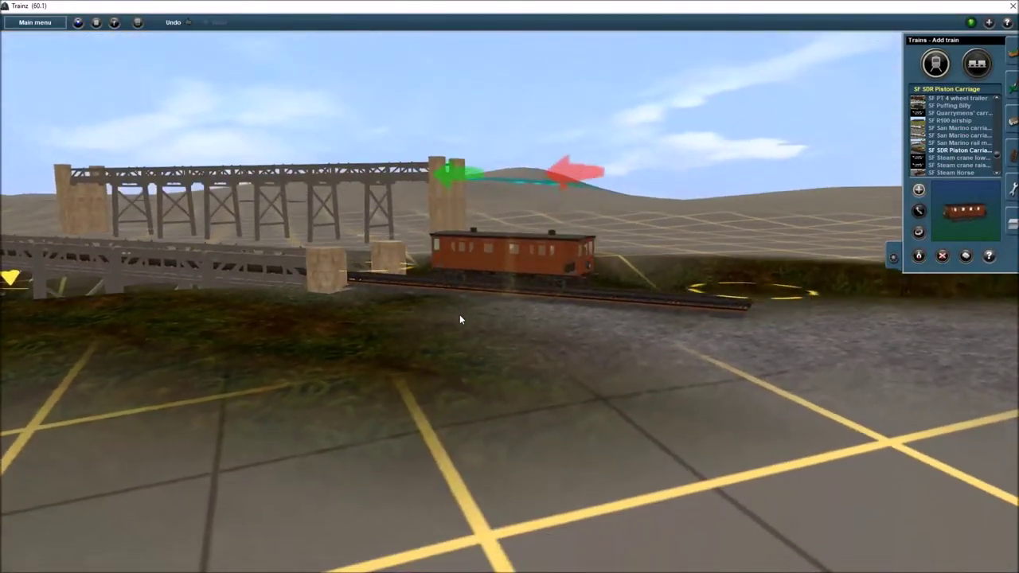
key(Right)
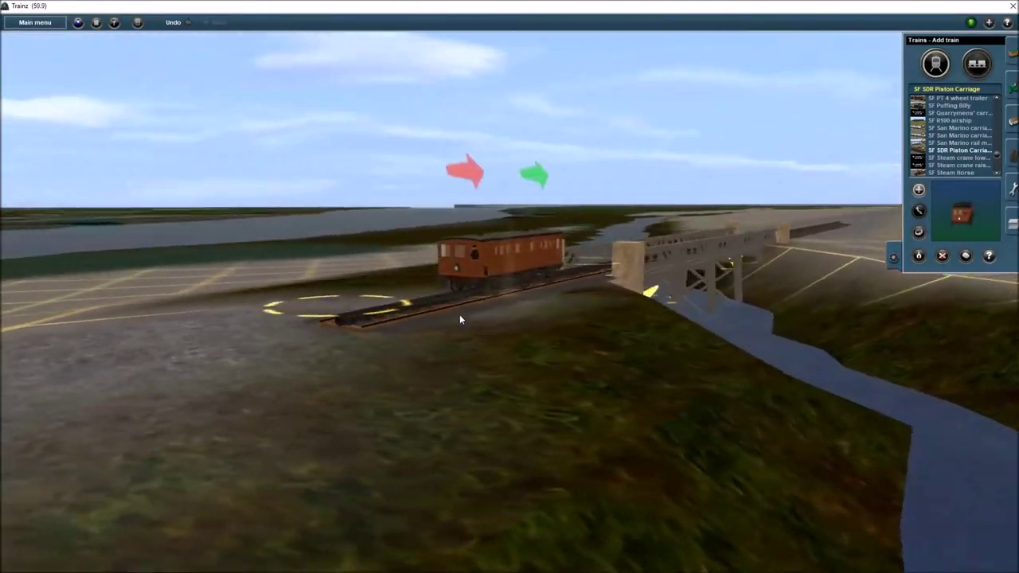
key(Left)
key(Left)
key(Left)
key(Left)
key(Left)
key(Left)
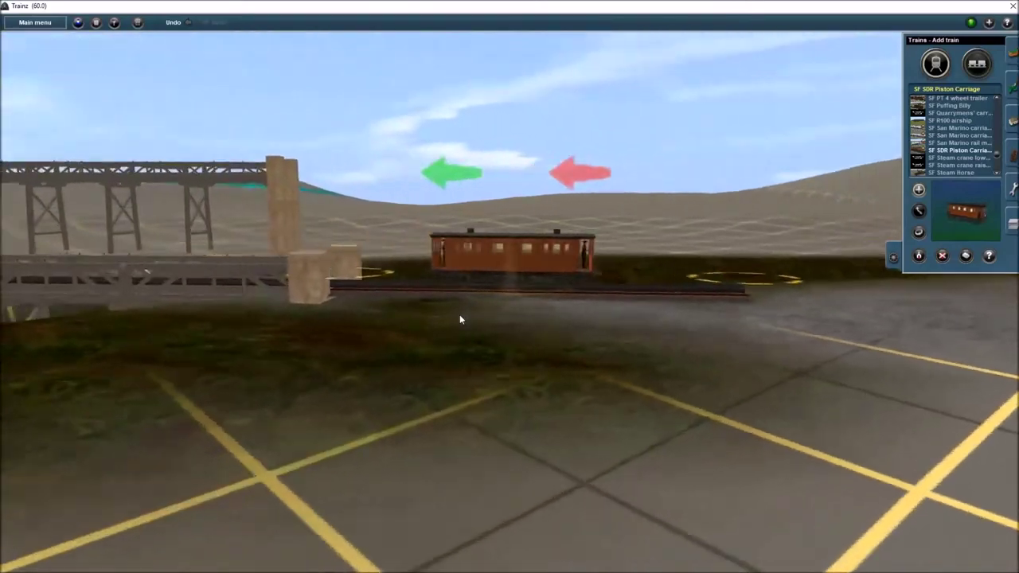
key(Up)
key(Up)
key(Up)
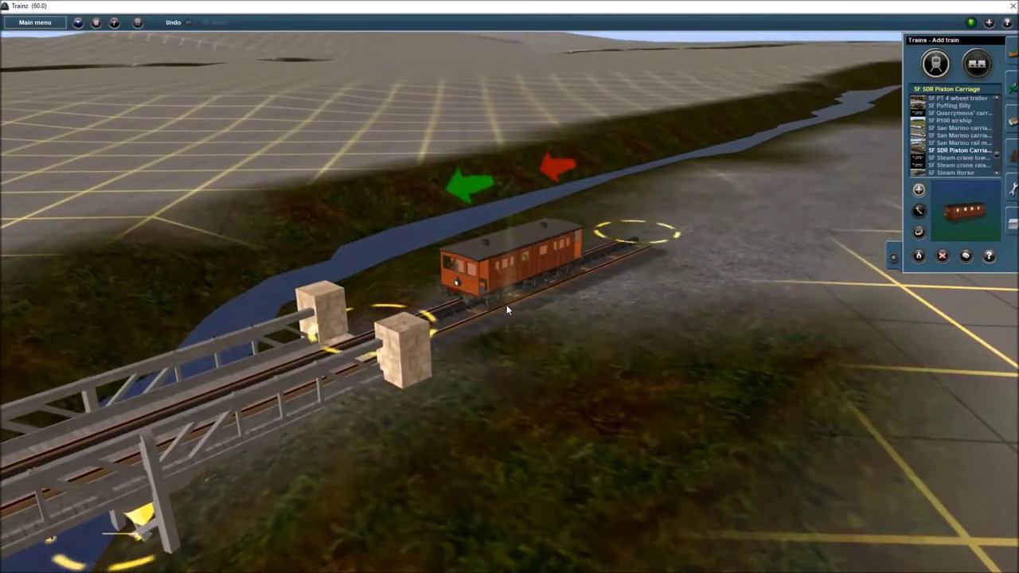
right_click(512, 306)
scroll(515, 293, up, 6)
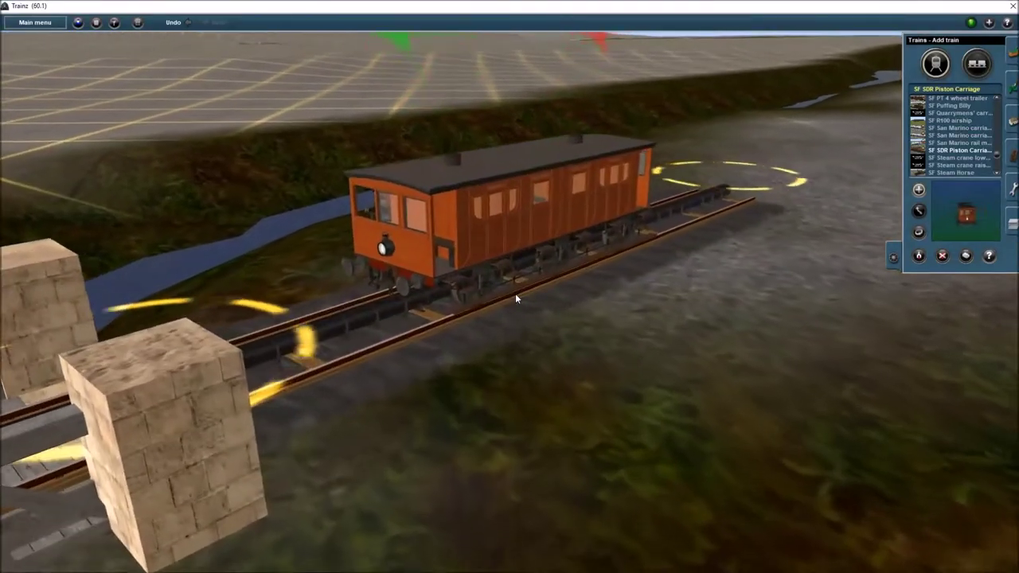
key(Left)
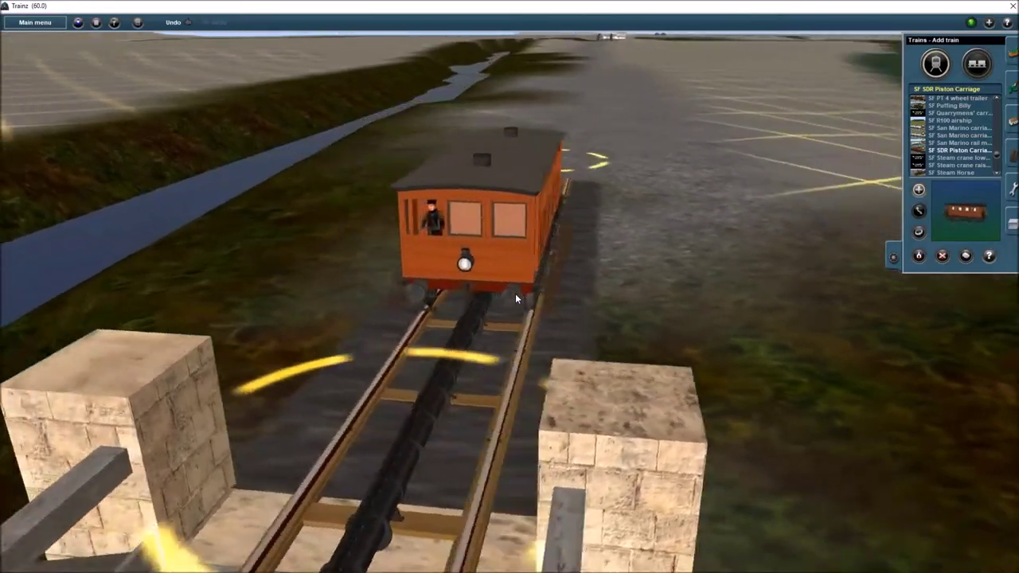
key(Down)
key(Right)
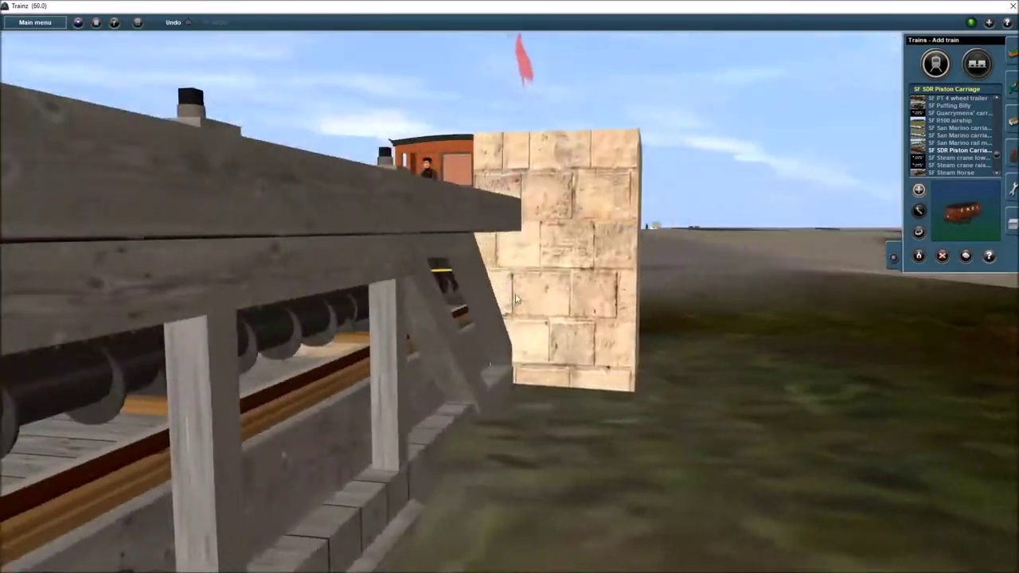
key(Left)
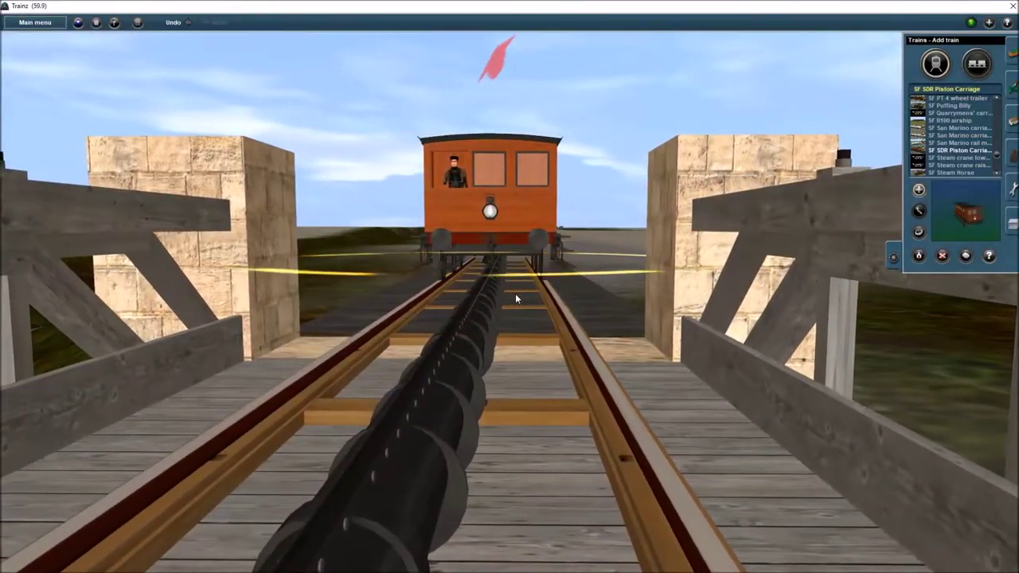
- Examine the carriage on the grey ballast track from the end and both sides, at track level and from above
key(Right)
key(Up)
key(Right)
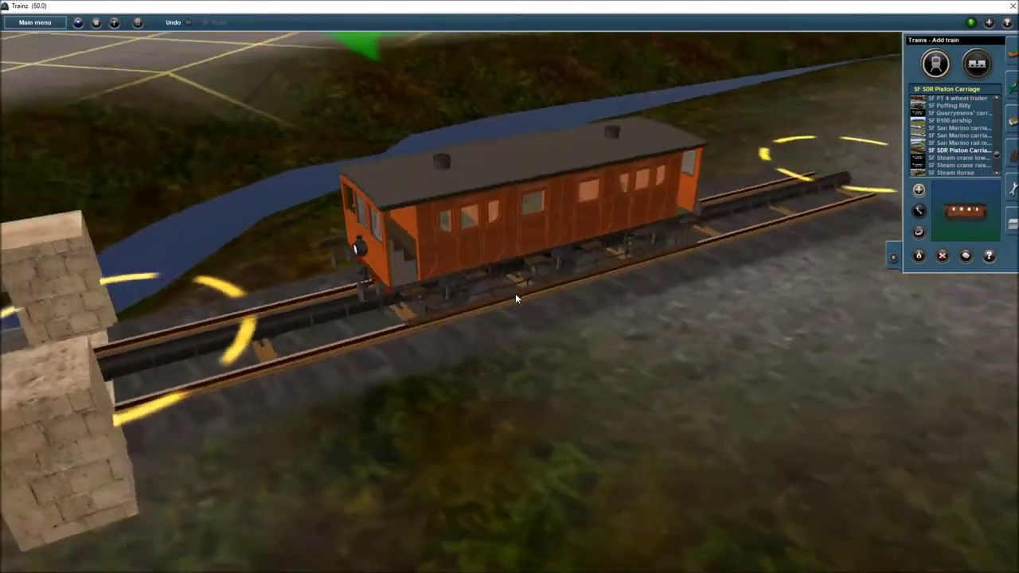
key(Left)
key(Down)
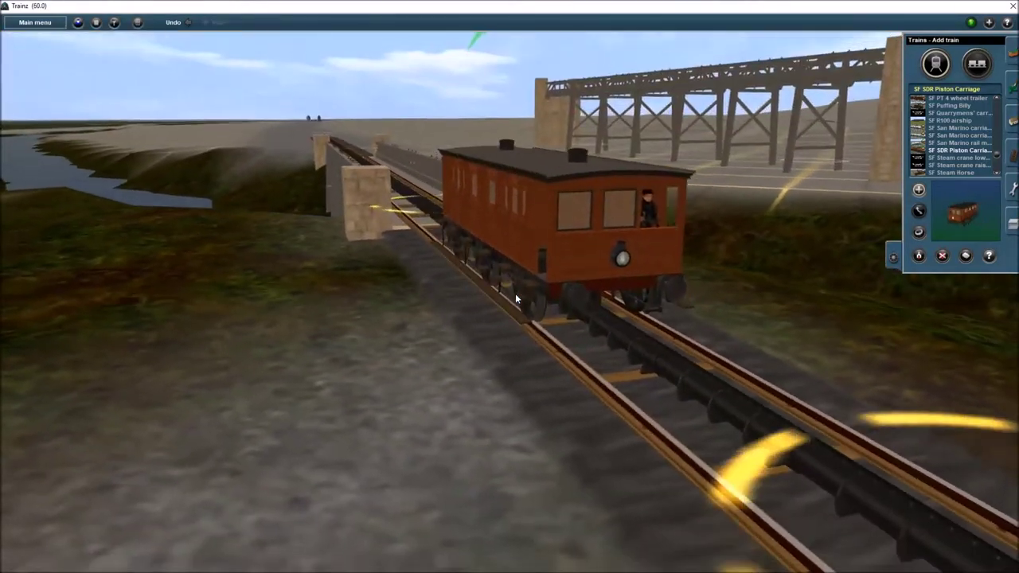
key(Right)
key(Right)
key(Up)
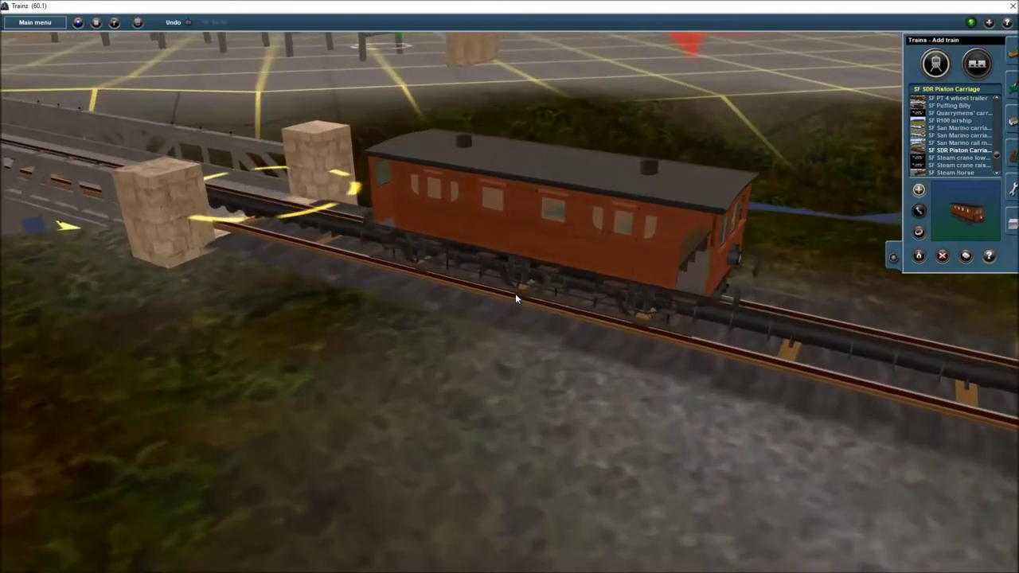
key(Up)
key(Right)
key(Down)
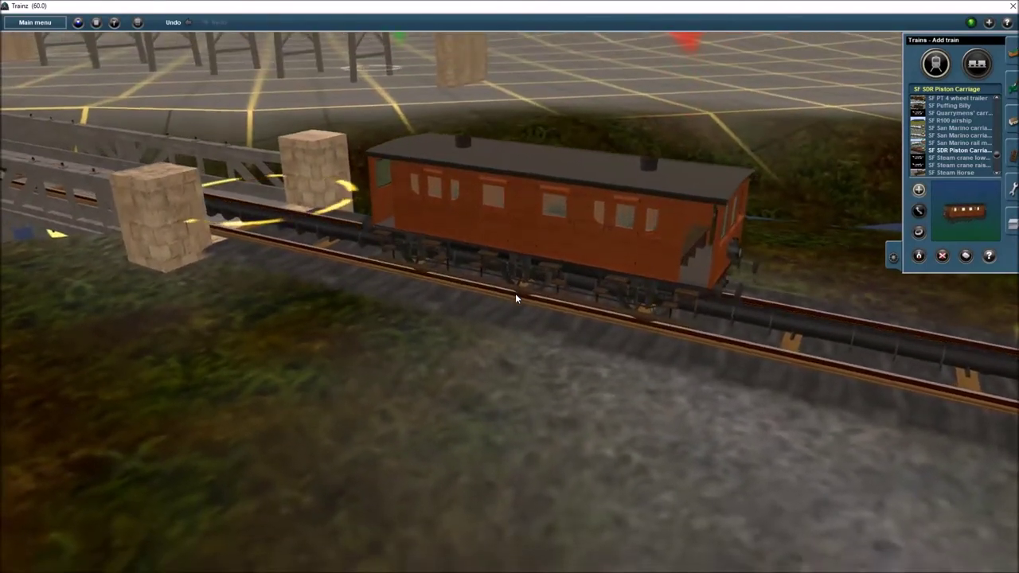
key(Down)
key(Up)
key(Right)
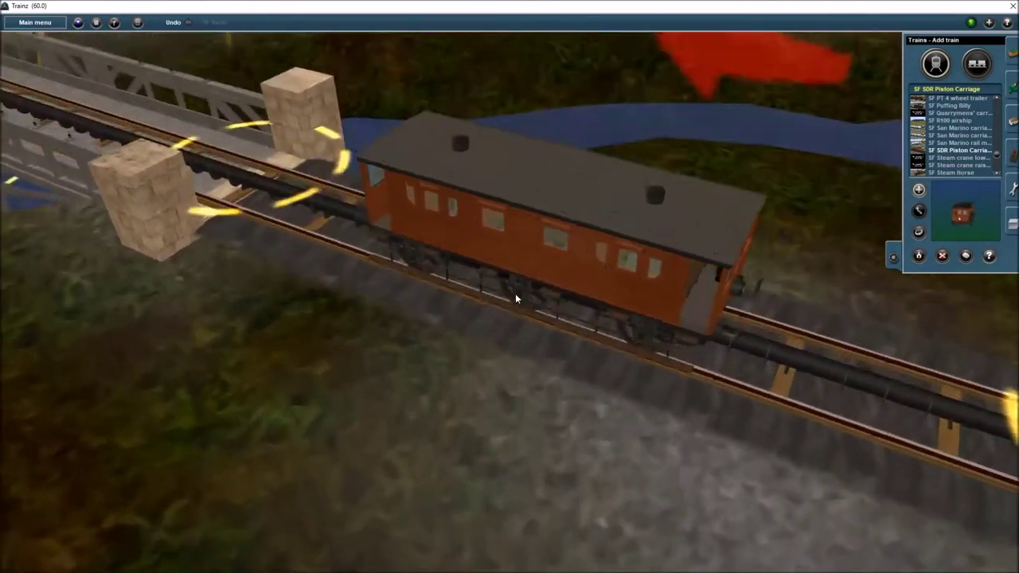
- Examine the carriage's wheels and its fit on the rails beside the bridge abutments from low and high side views
key(Down)
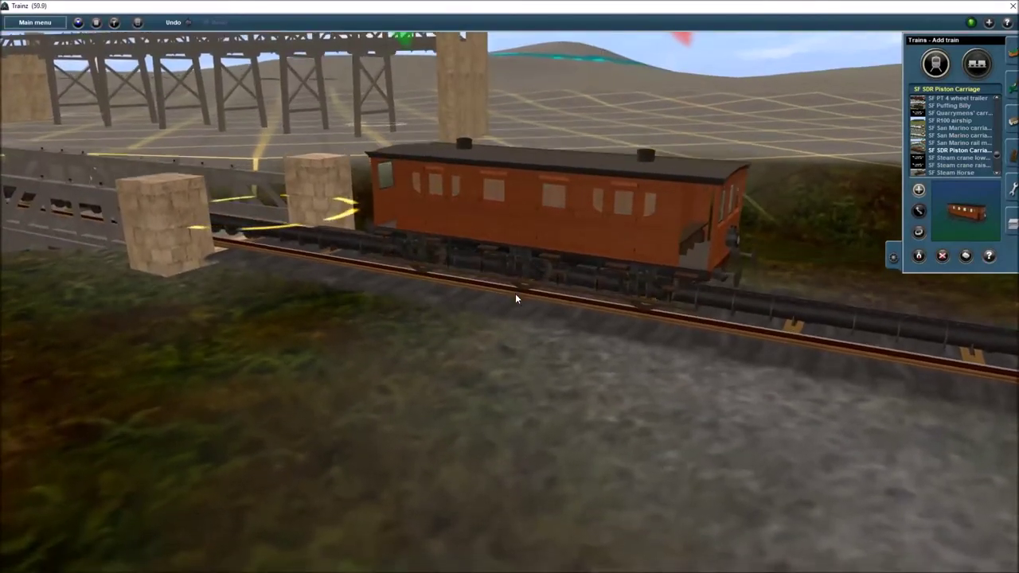
key(Up)
key(Left)
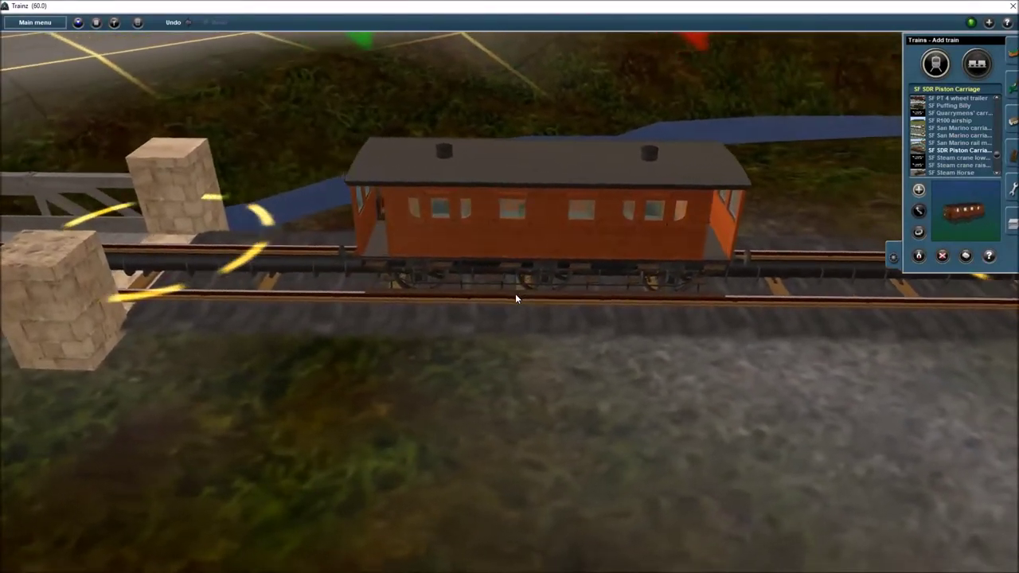
key(Down)
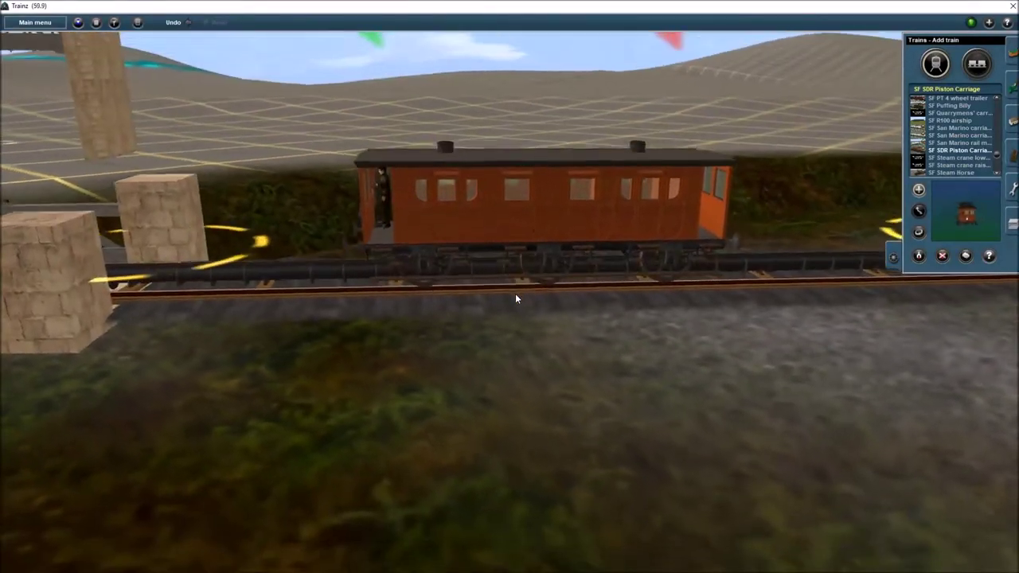
key(Up)
key(Right)
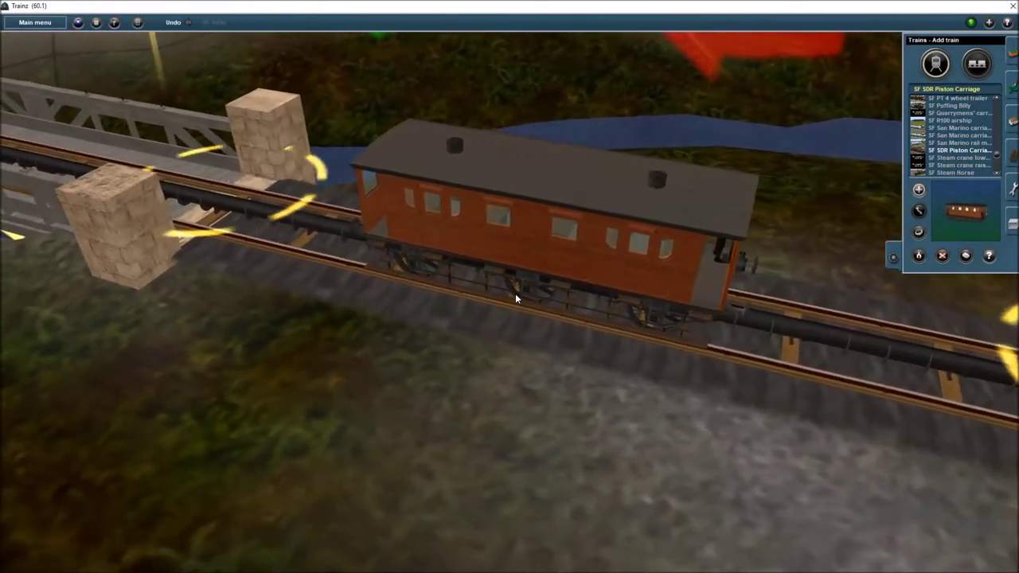
key(Down)
key(Up)
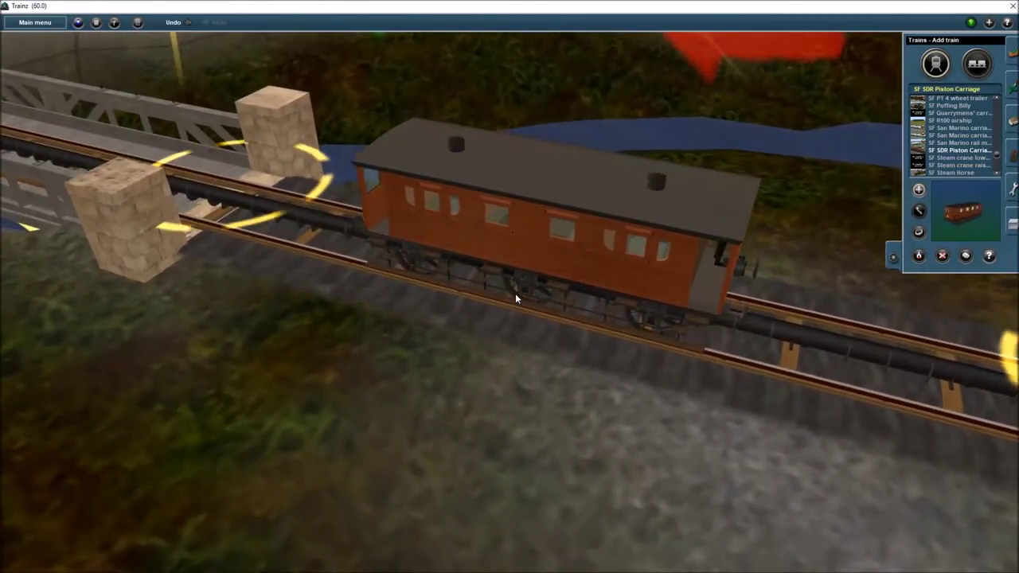
key(Down)
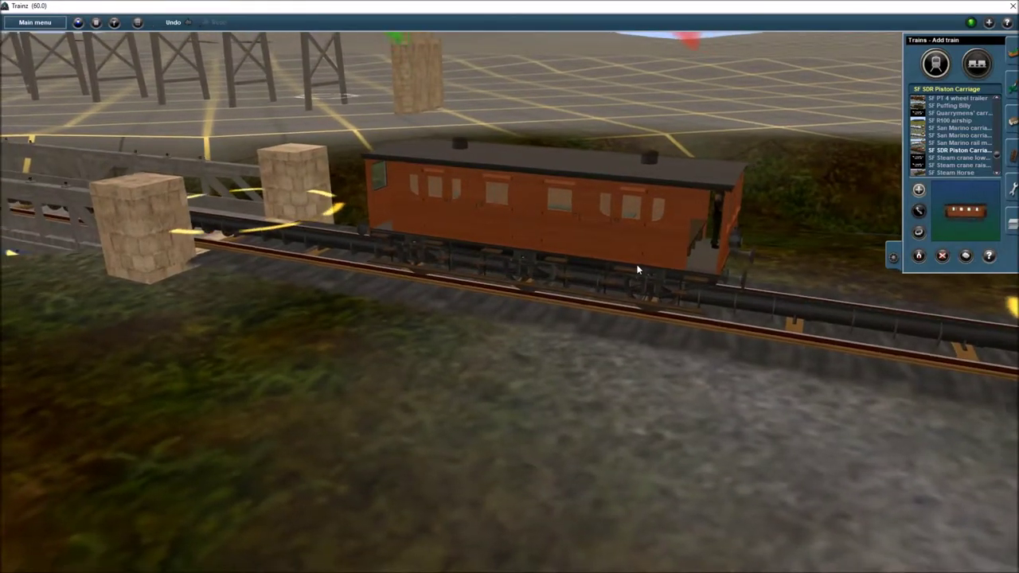
key(Right)
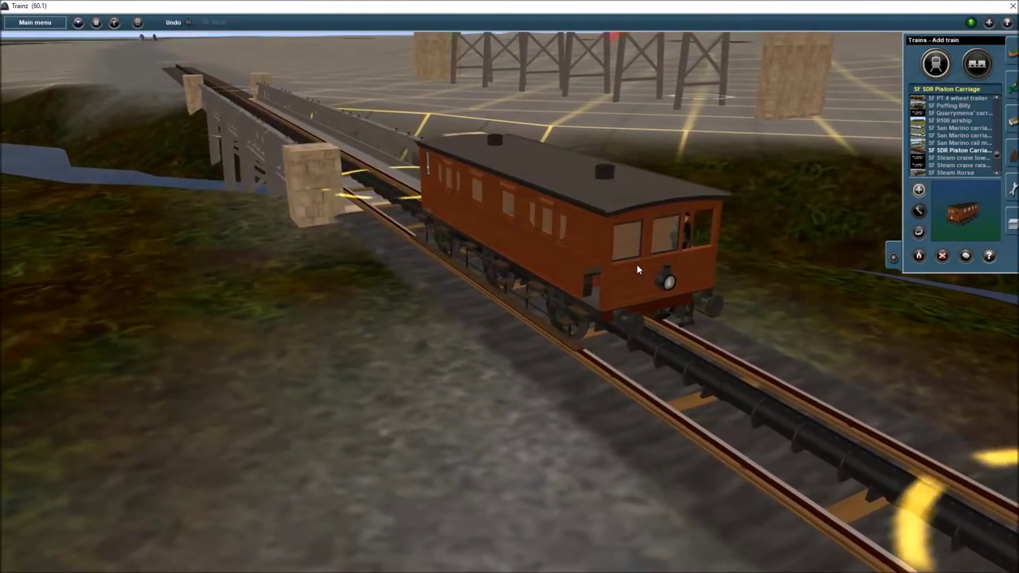
key(Left)
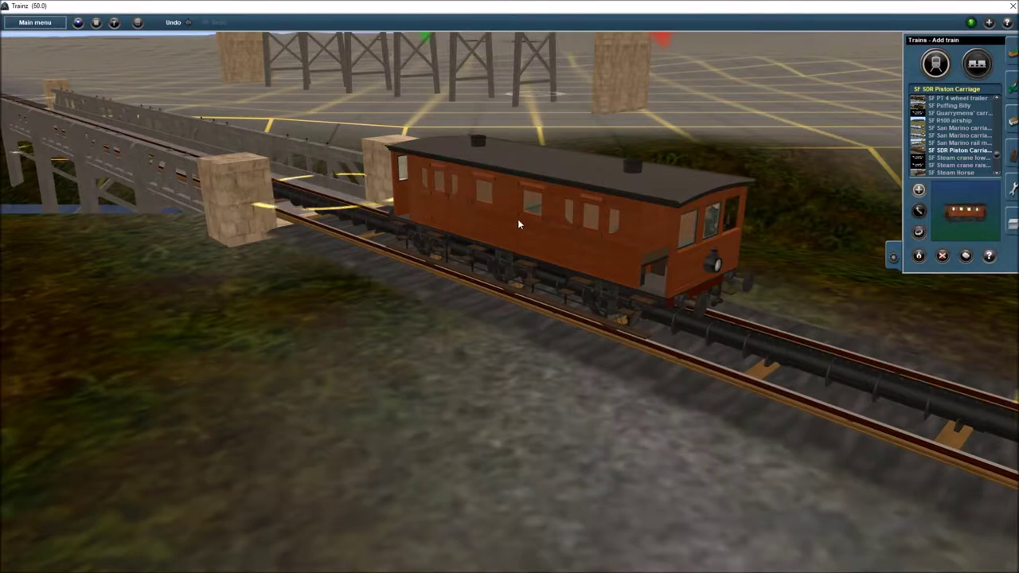
key(Left)
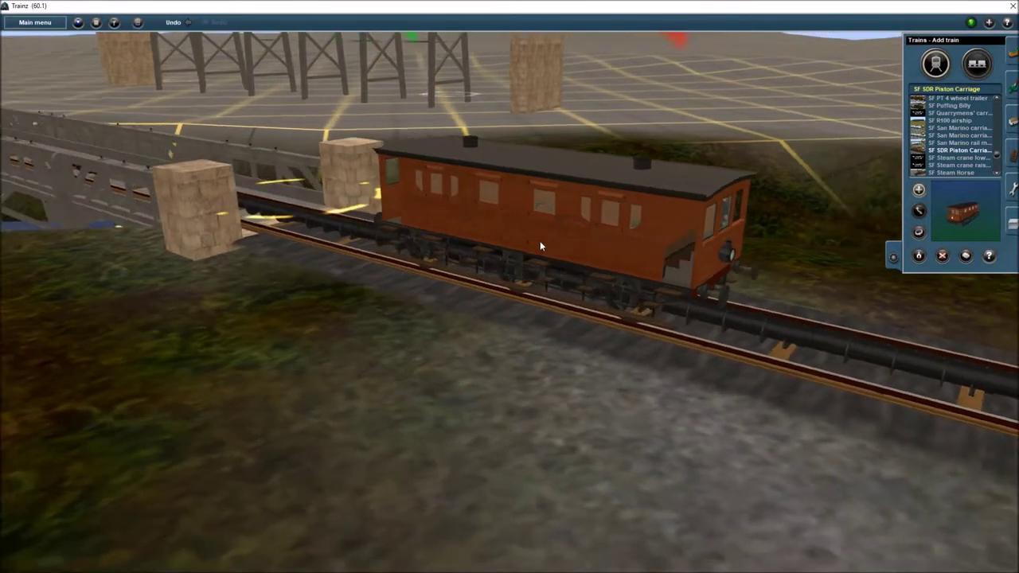
- Examine the carriage and the centre tube between the rails from the bridge end and from the opposite end
key(Right)
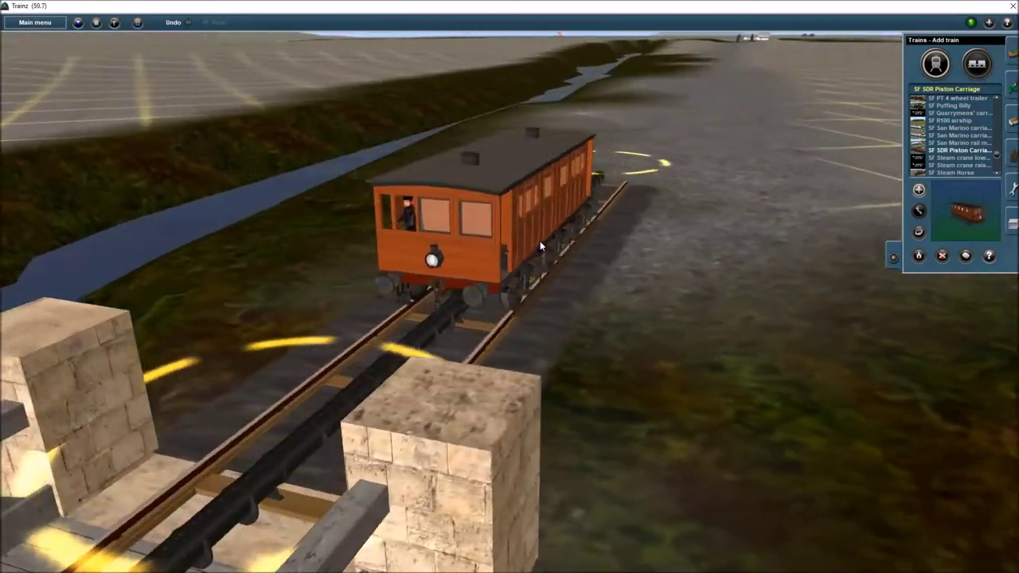
key(Left)
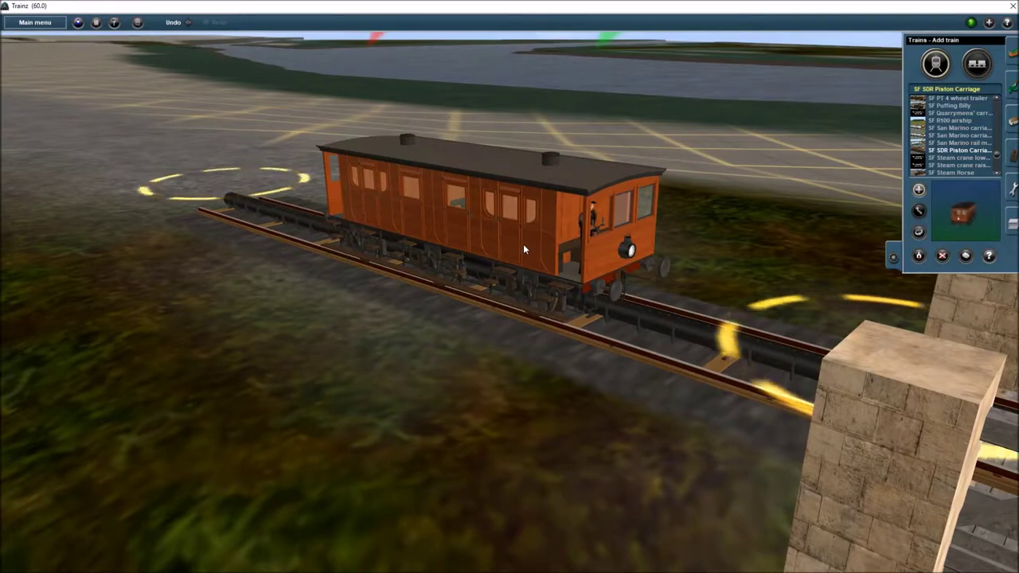
key(Right)
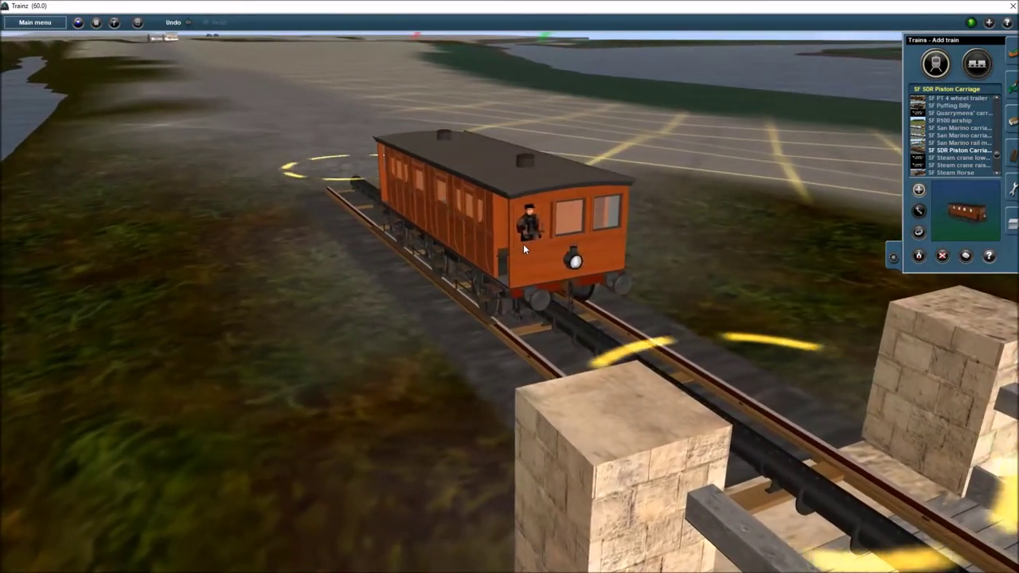
key(Left)
key(Right)
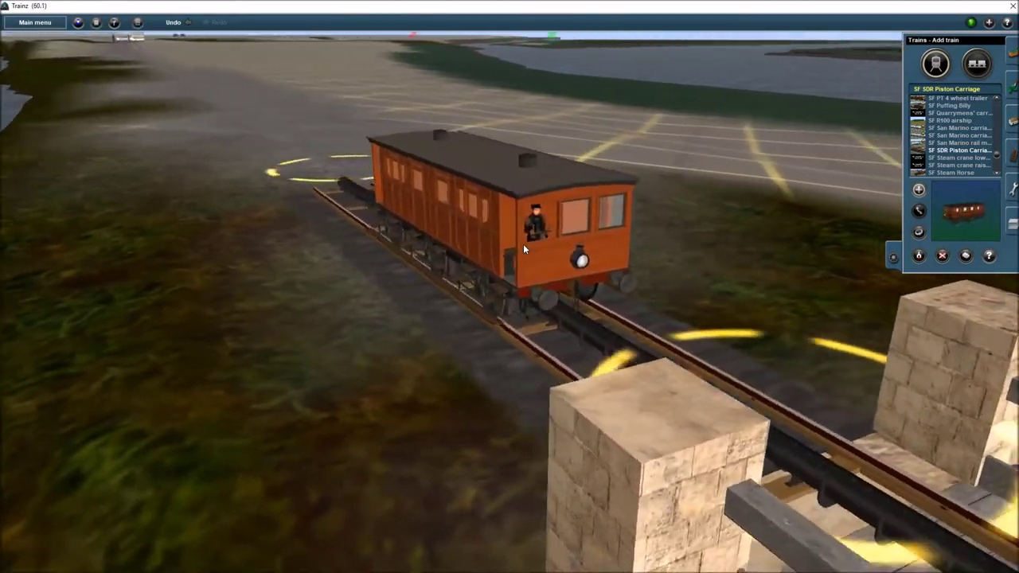
key(Left)
key(Right)
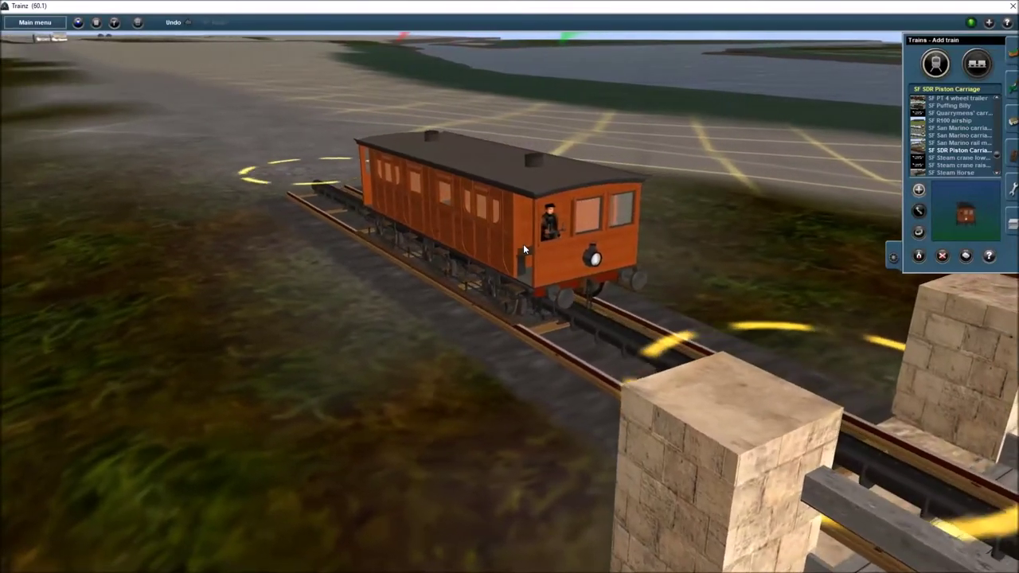
key(Left)
key(Right)
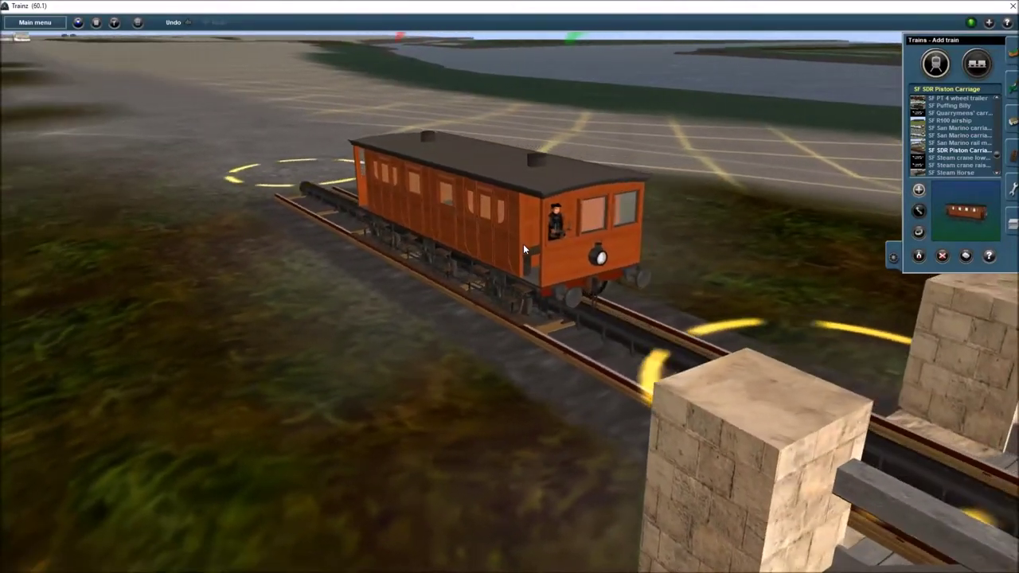
key(Right)
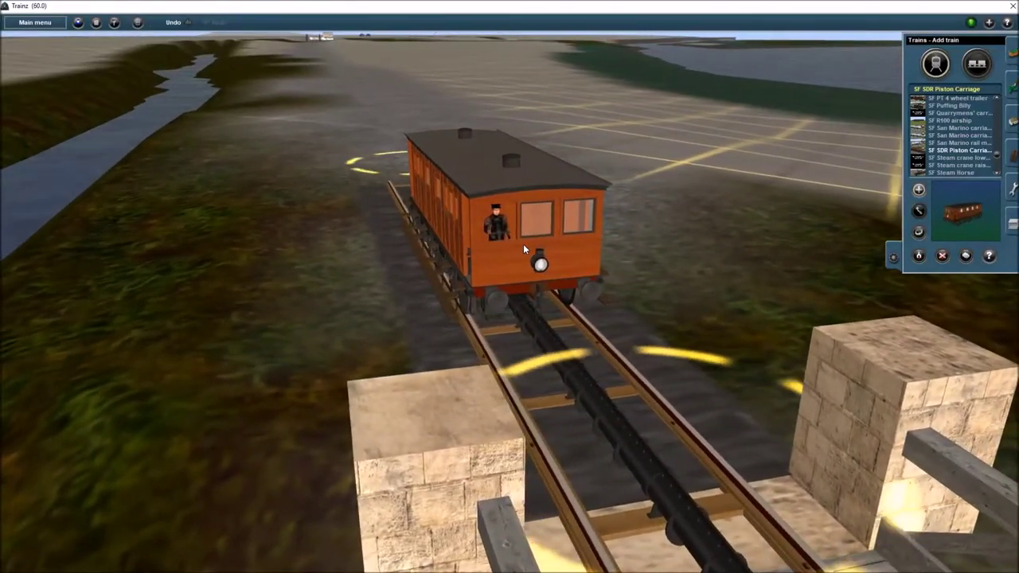
key(Down)
key(Up)
key(Right)
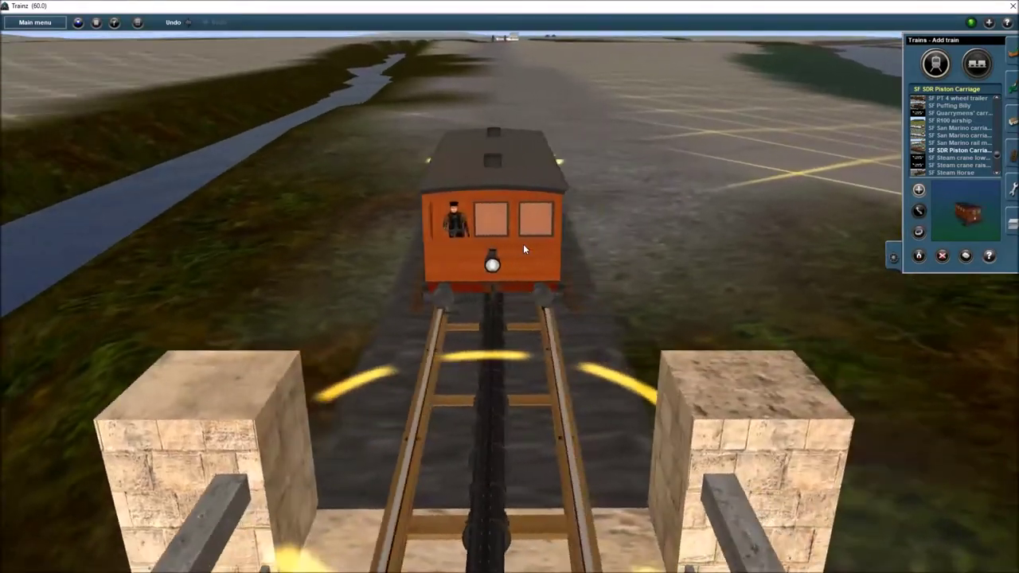
key(Right)
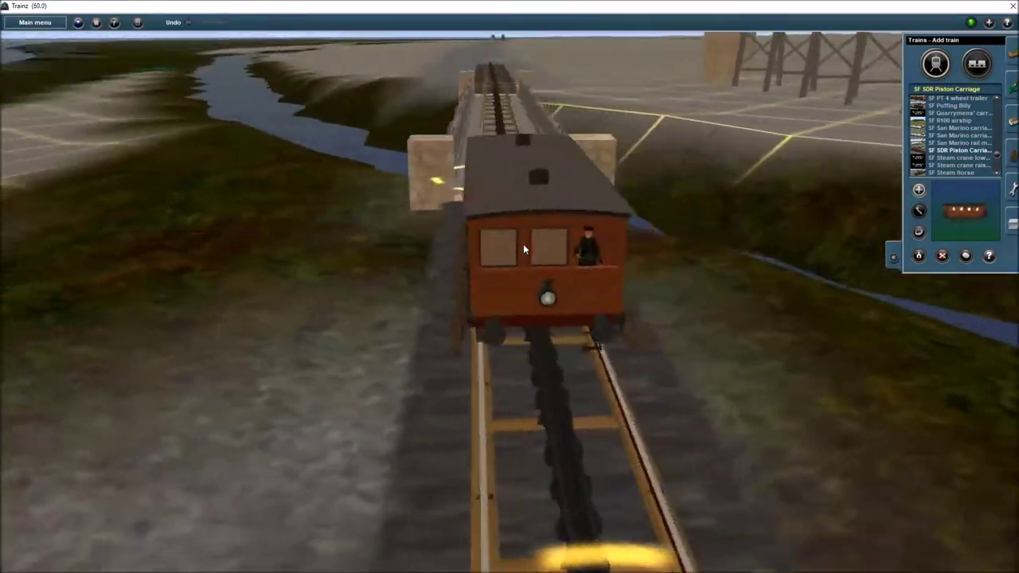
key(Left)
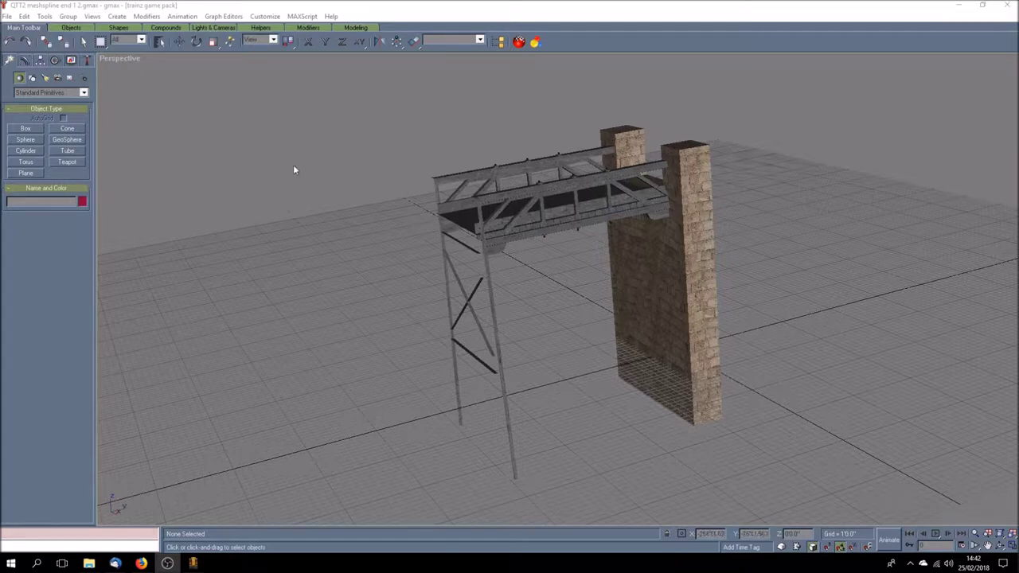
- In gmax, browse the export location to Trainz projects\TANE new models\splines\SF GWR timber viaduct QTT2, view its mesh files and cancel the export
click(5, 17)
click(6, 16)
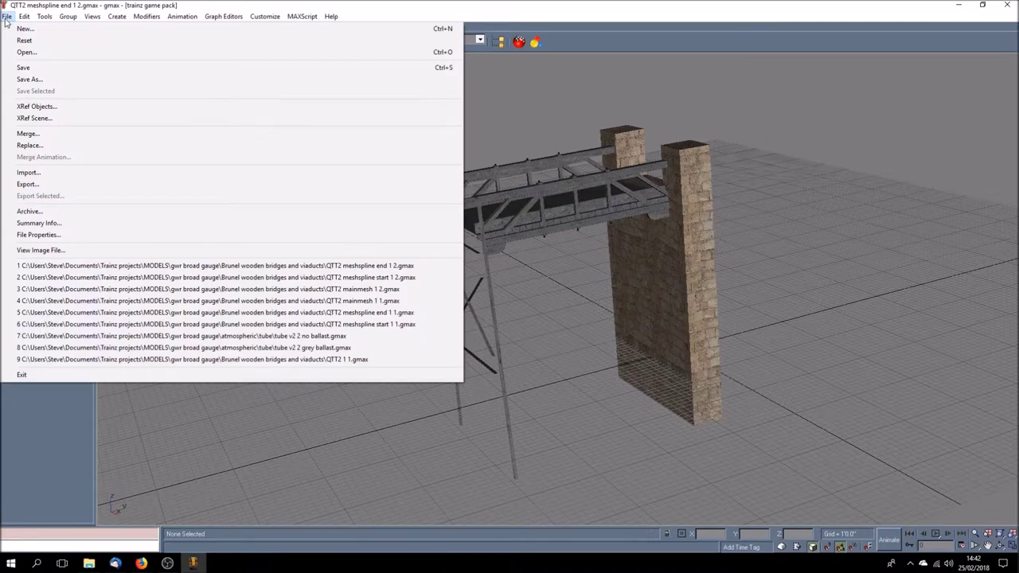
click(50, 184)
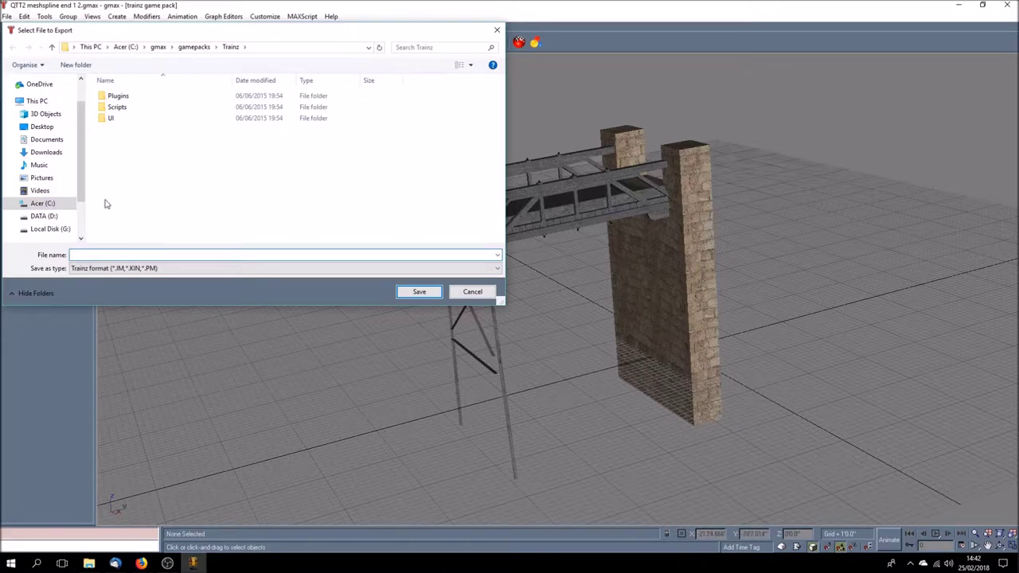
click(48, 140)
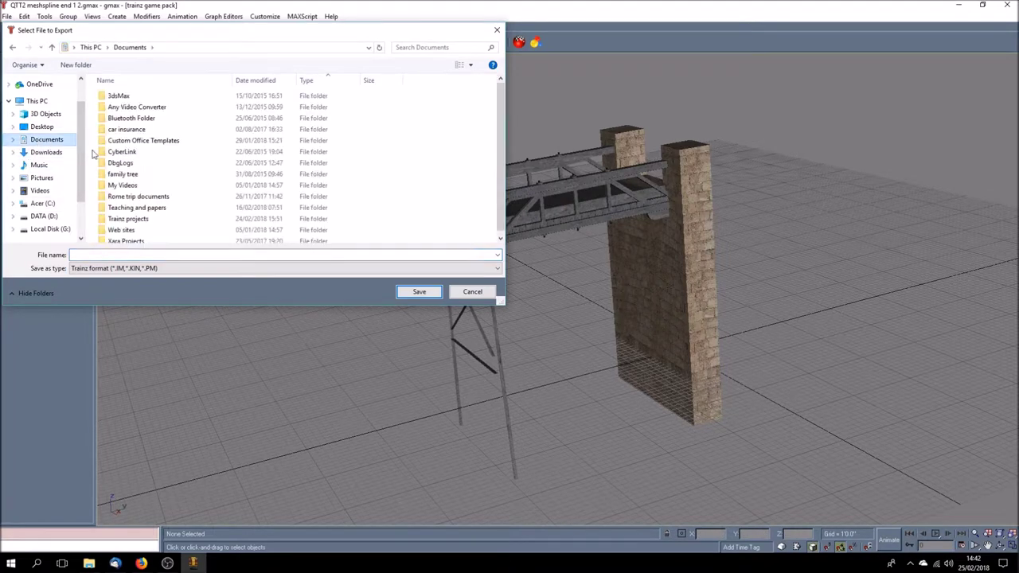
double_click(127, 219)
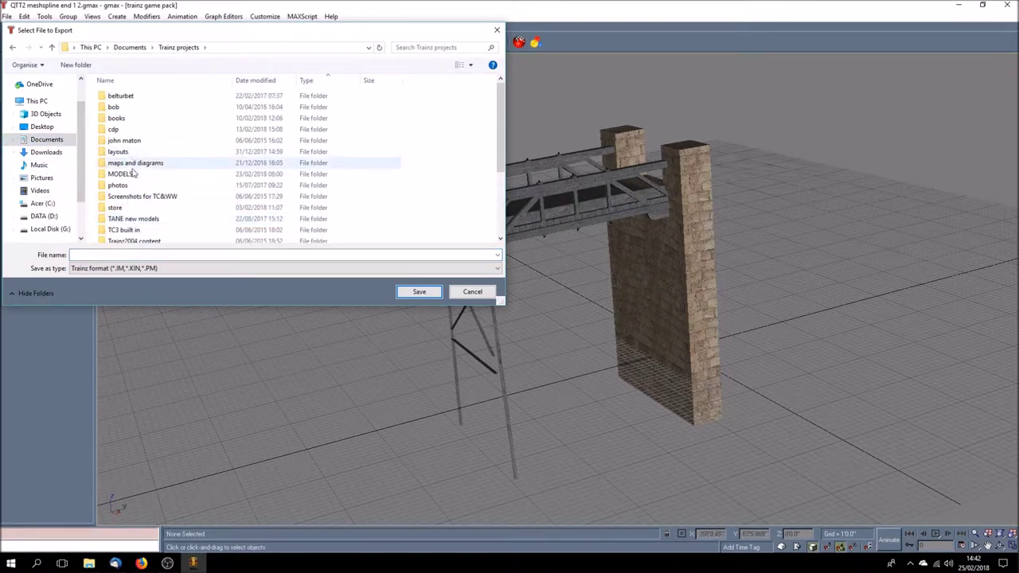
double_click(137, 220)
click(117, 118)
double_click(117, 119)
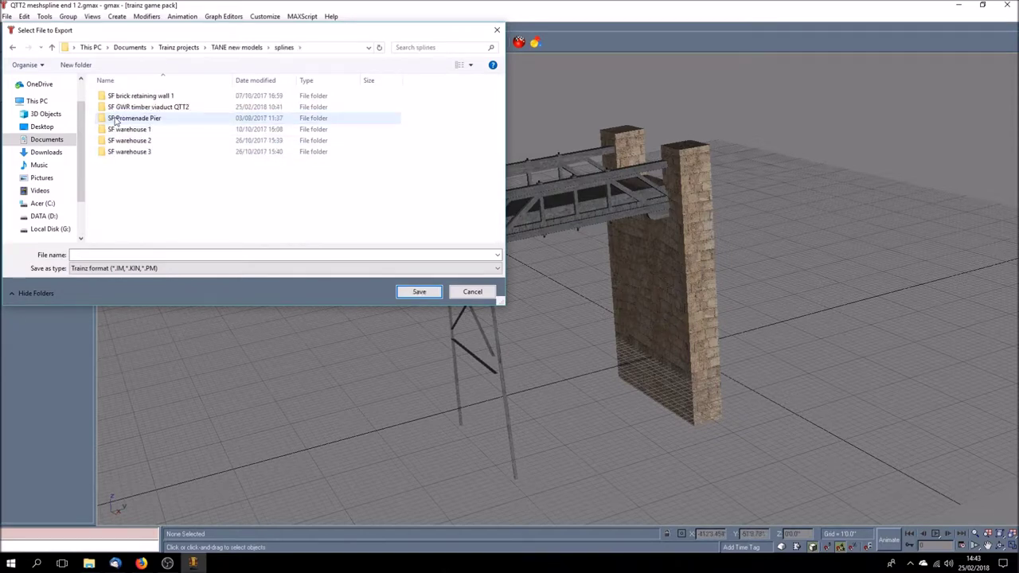
double_click(119, 107)
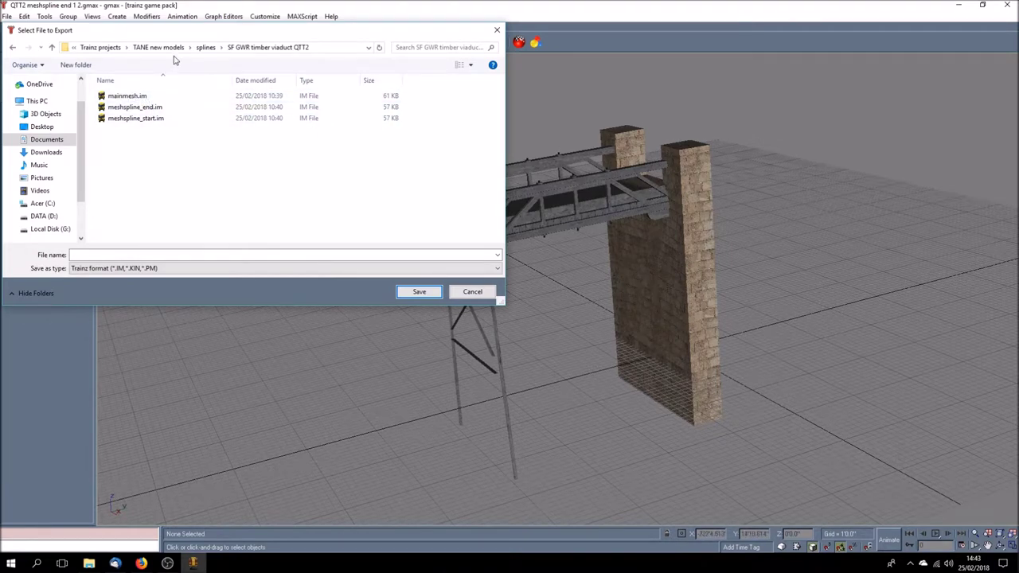
drag(172, 40, 269, 97)
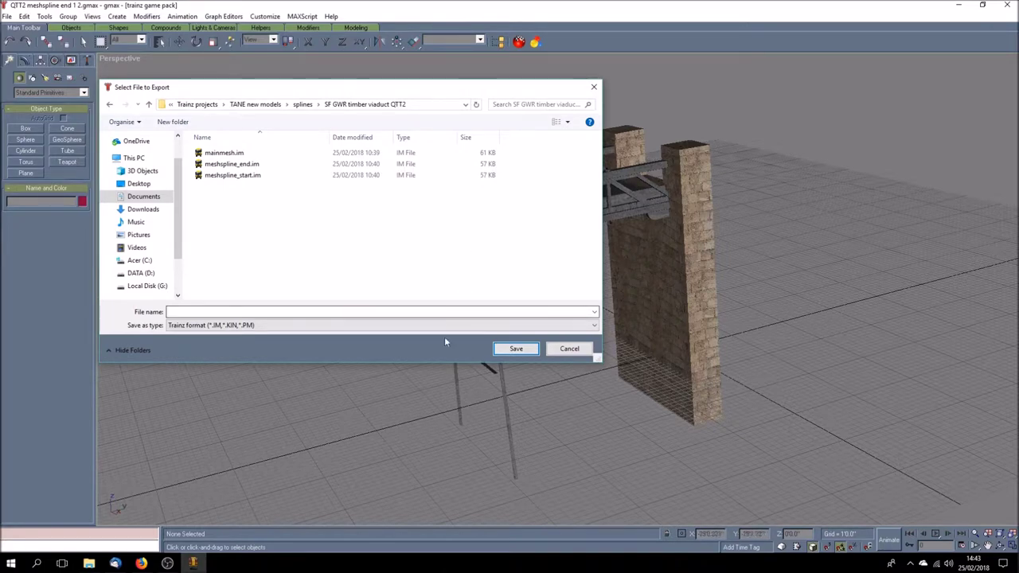
click(567, 351)
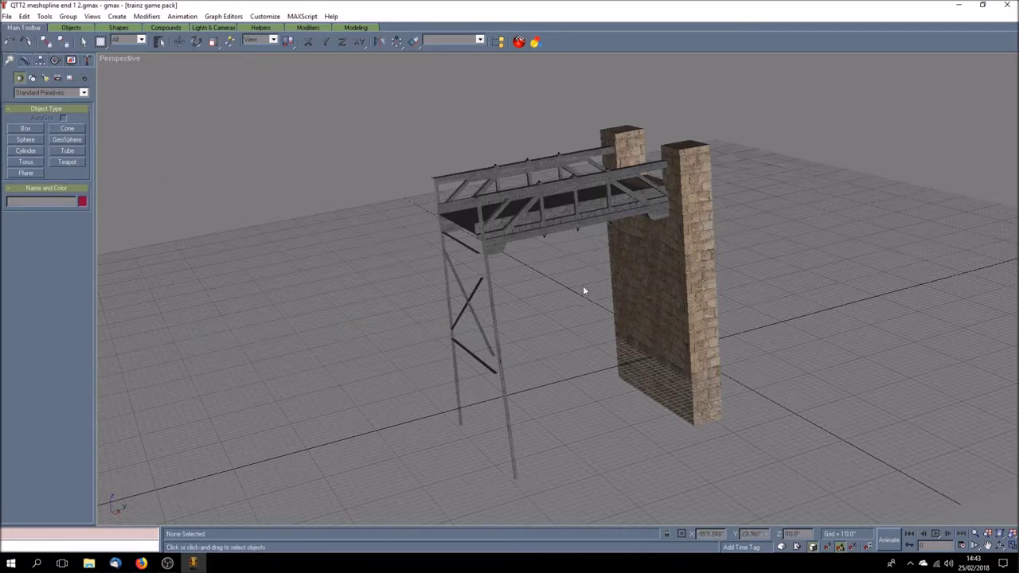
- Open the Resource Collector utility and browse its output path to Trainz projects\TANE new models\splines\SF GWR timber viaduct QTT2
click(89, 62)
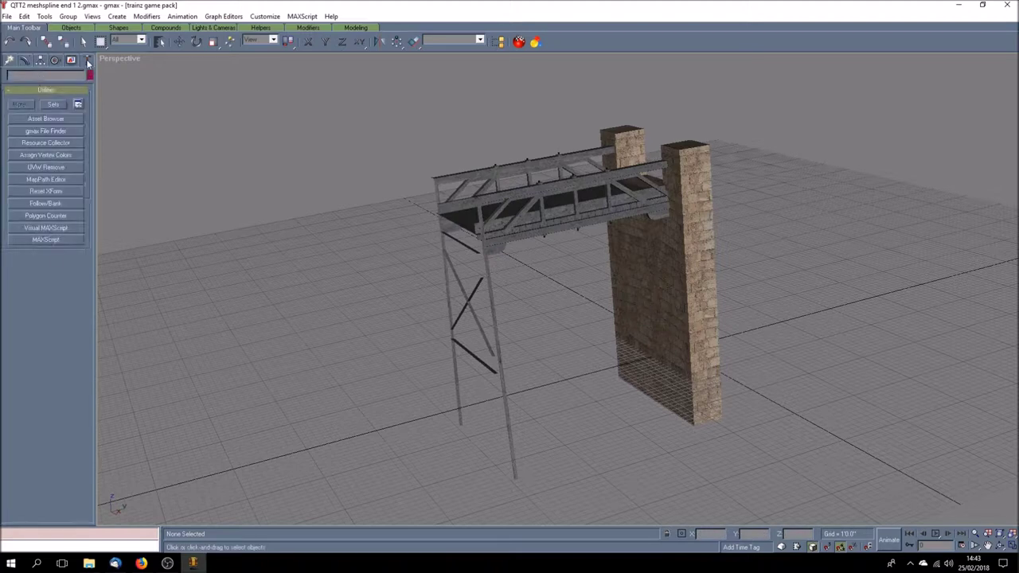
click(51, 142)
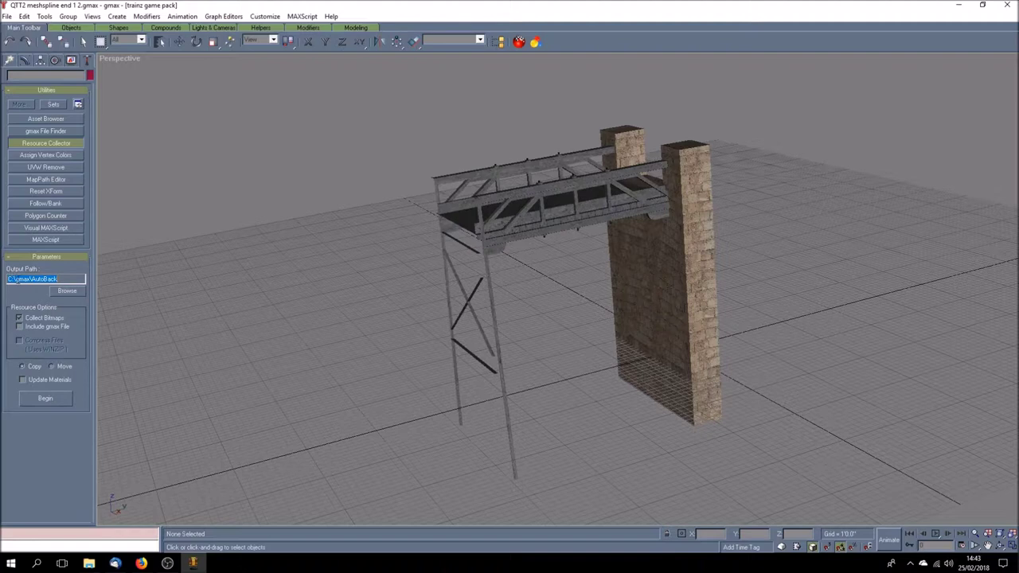
click(72, 293)
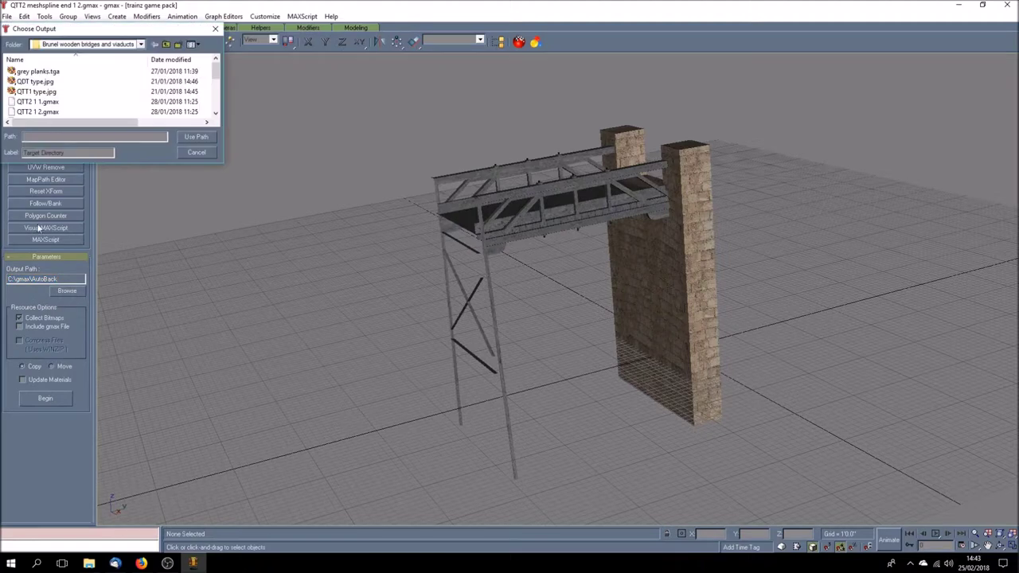
click(166, 46)
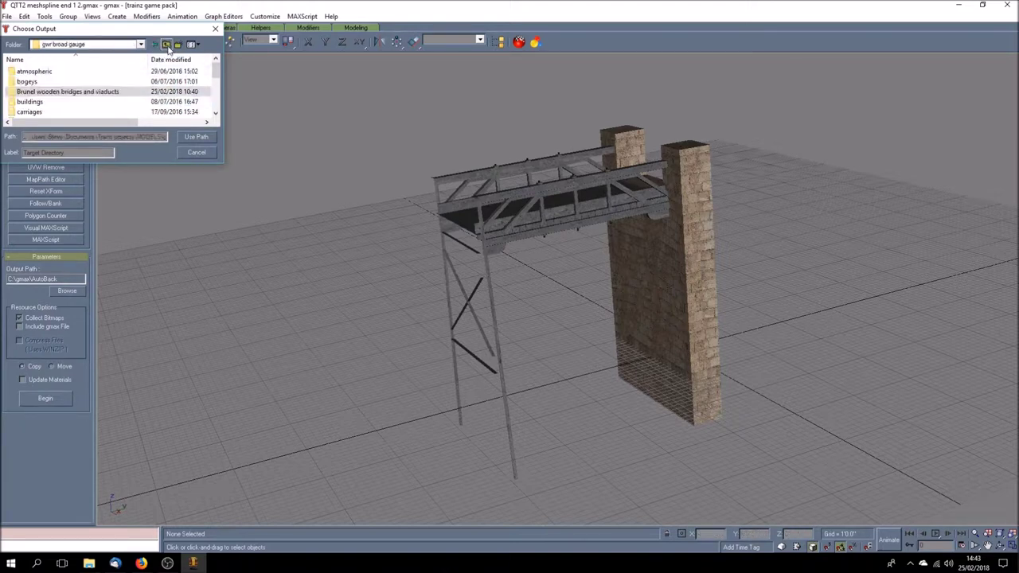
click(166, 45)
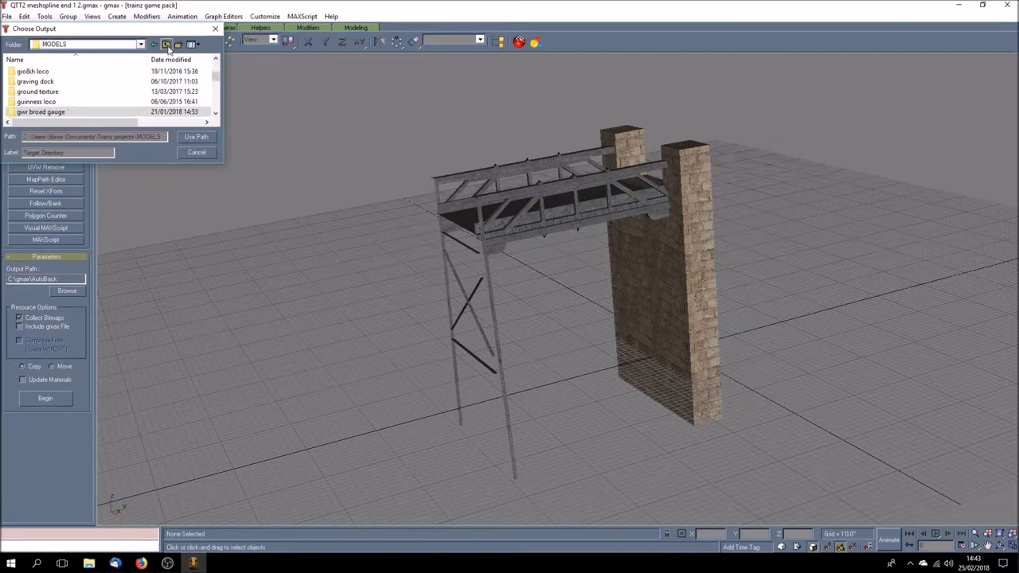
click(166, 45)
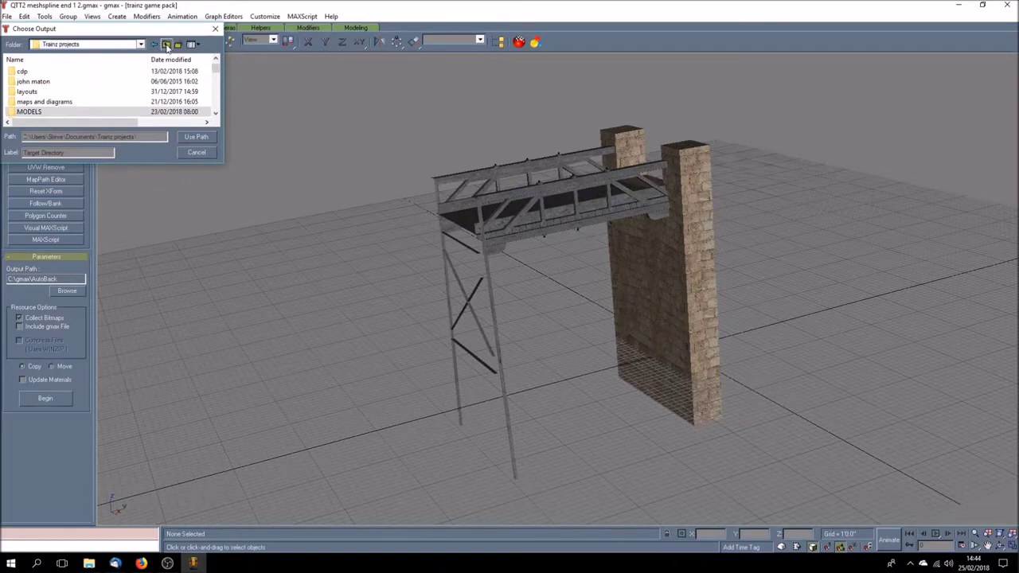
drag(217, 68, 218, 71)
double_click(58, 74)
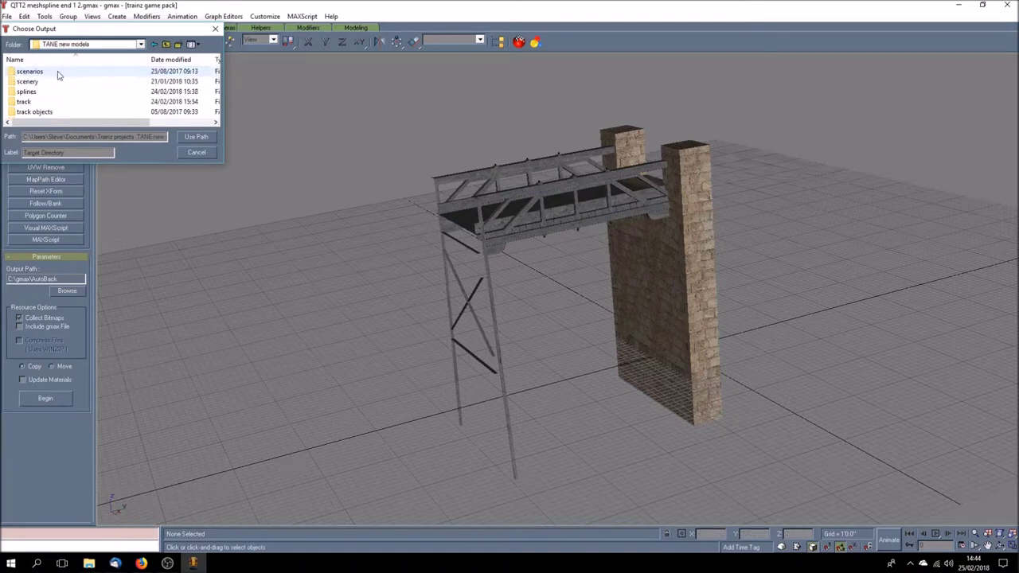
double_click(32, 91)
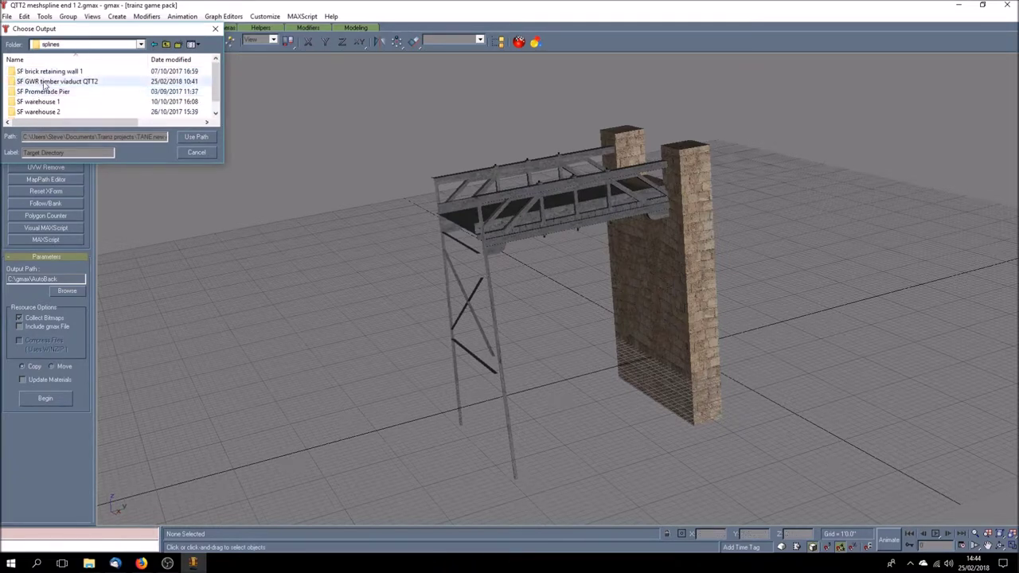
click(46, 82)
double_click(46, 82)
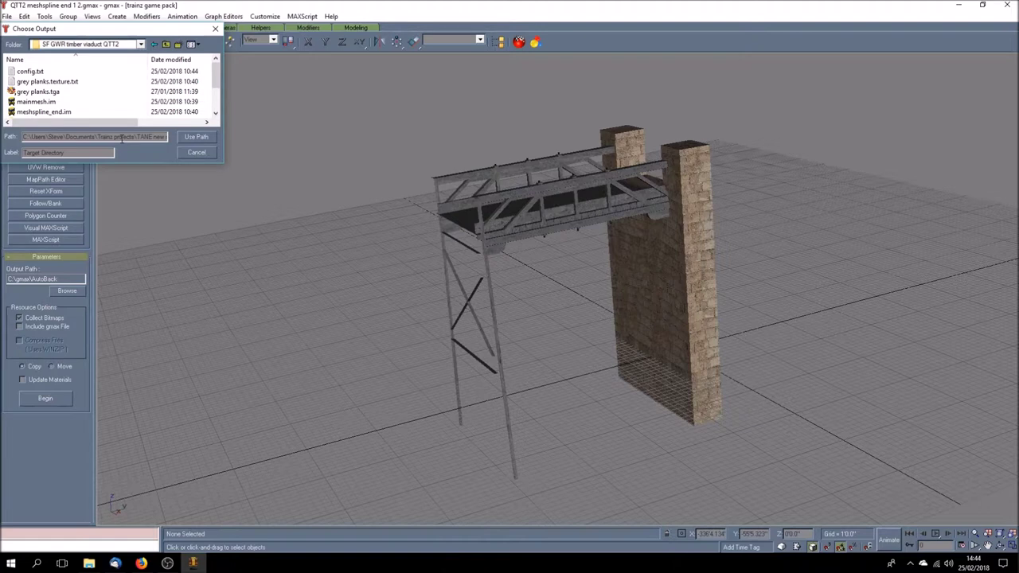
- End the output path with a backslash after SF GWR timber viaduct QTT2, accept it, and start copying the collected bitmaps there
key(End)
click(164, 137)
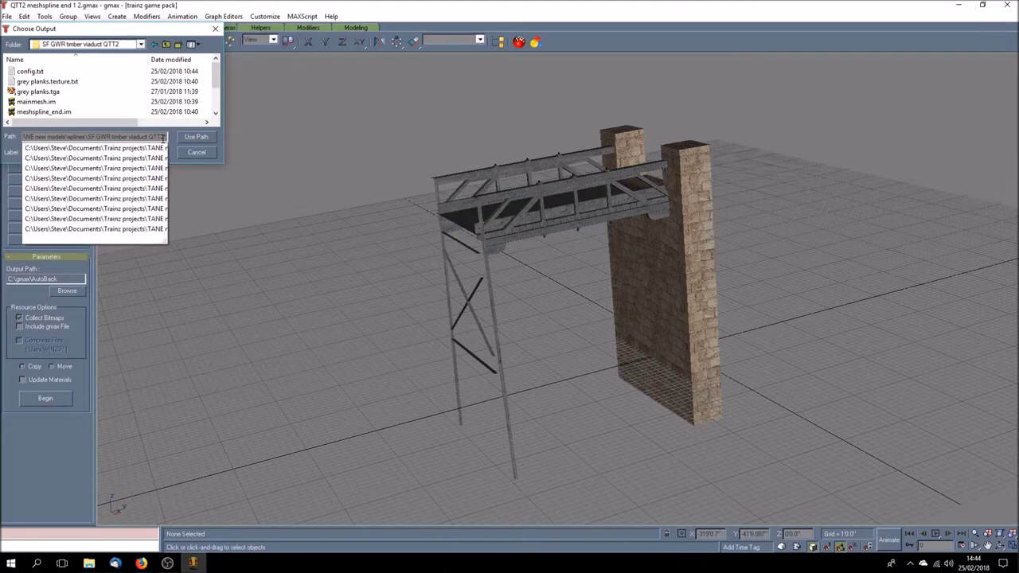
click(191, 141)
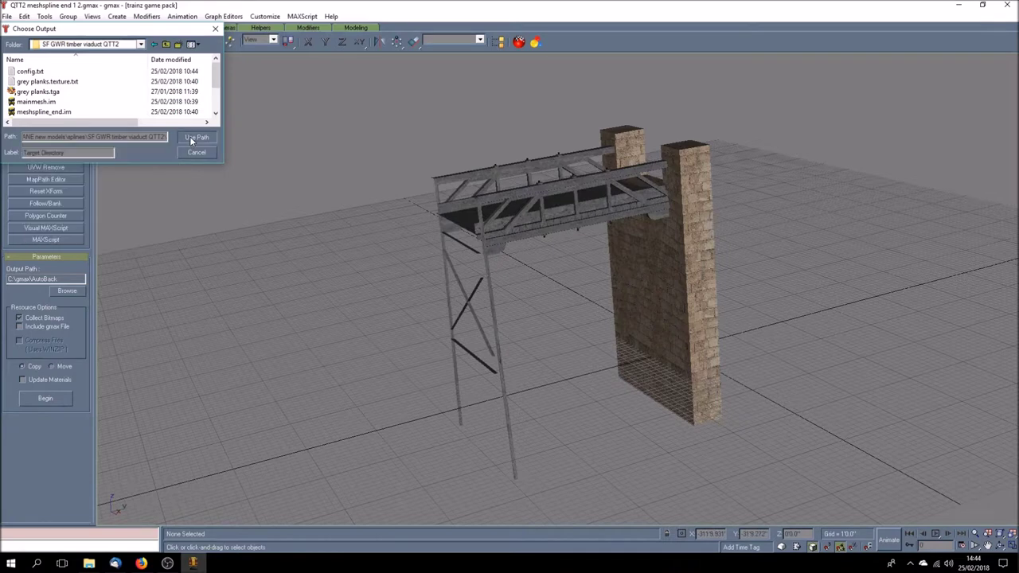
click(191, 141)
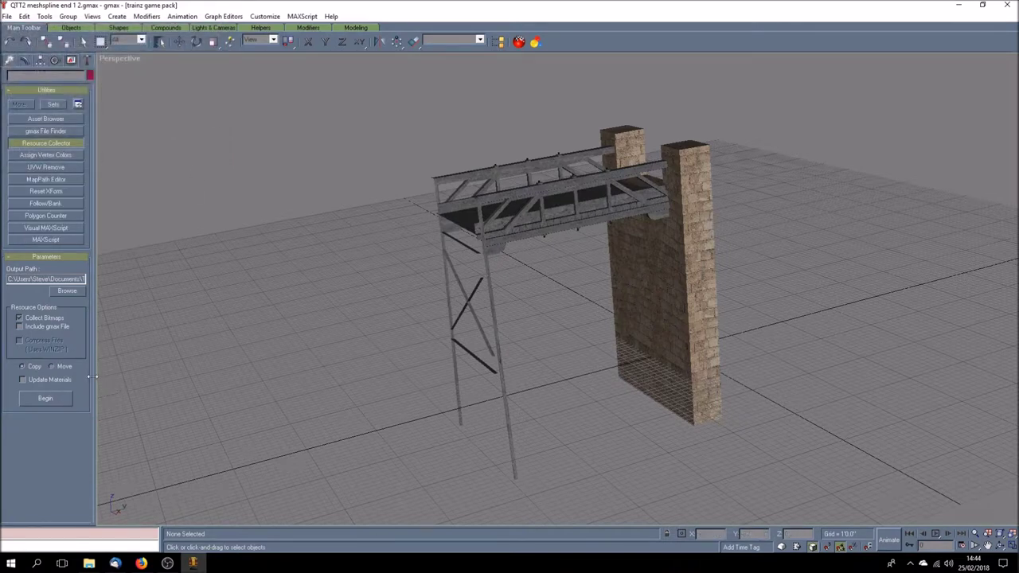
click(53, 399)
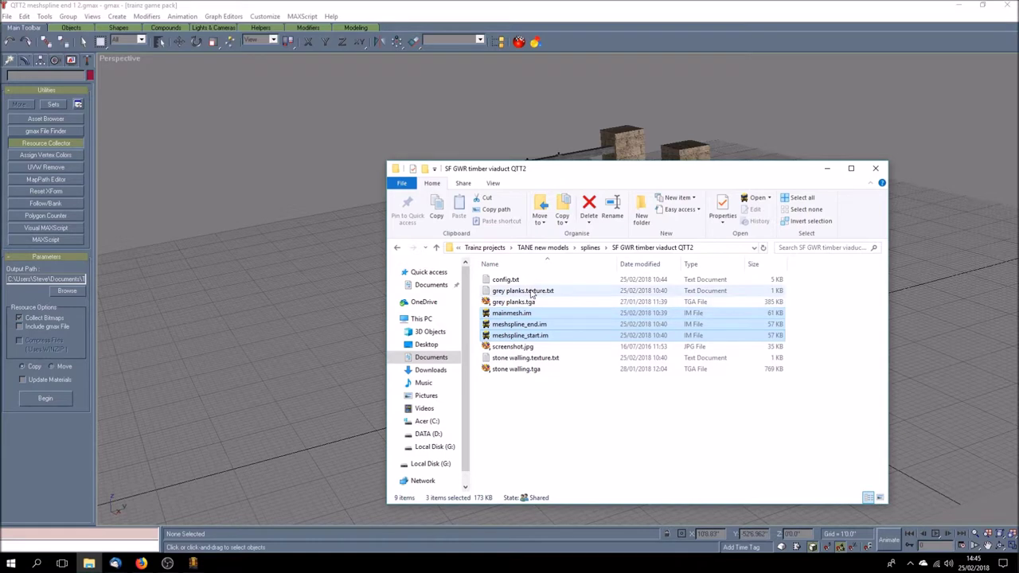
- In File Explorer, highlight all mesh, texture and config files in the SF GWR timber viaduct QTT2 folder, then clear the selection
click(589, 391)
drag(629, 402, 489, 281)
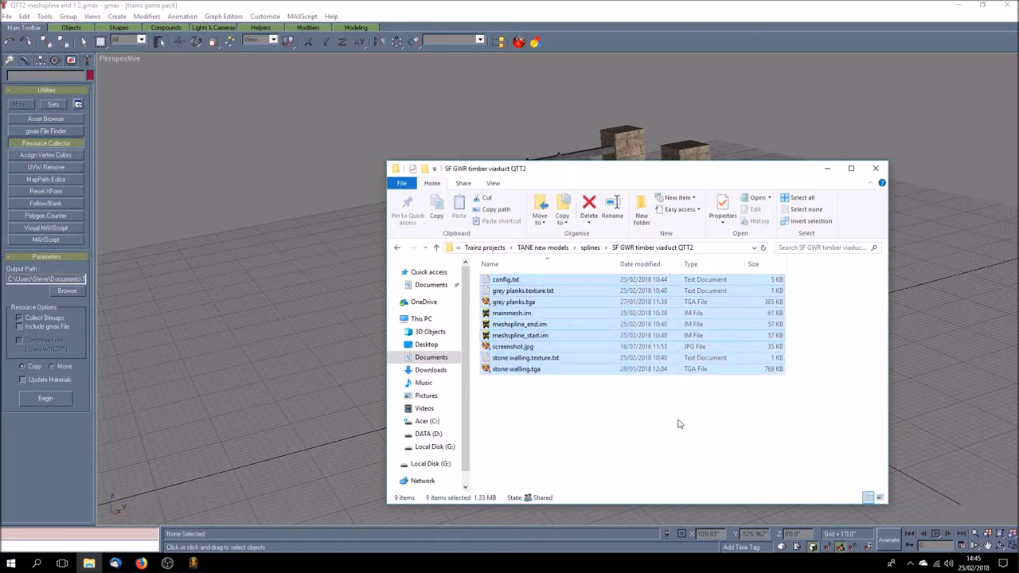
click(649, 417)
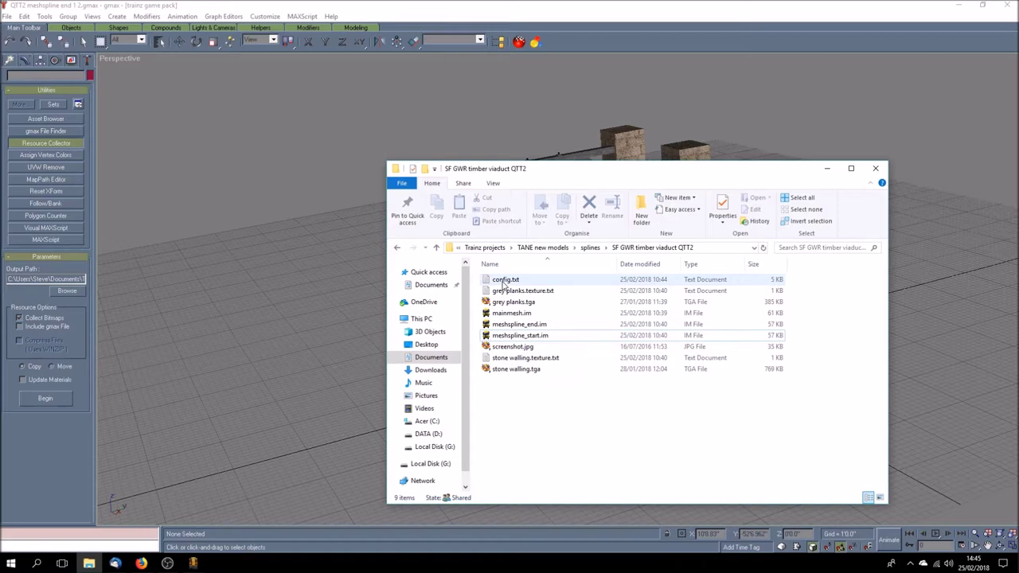
- Open config.txt in Notepad, review its entries from the mesh table down to the username, and close it without saving
double_click(504, 282)
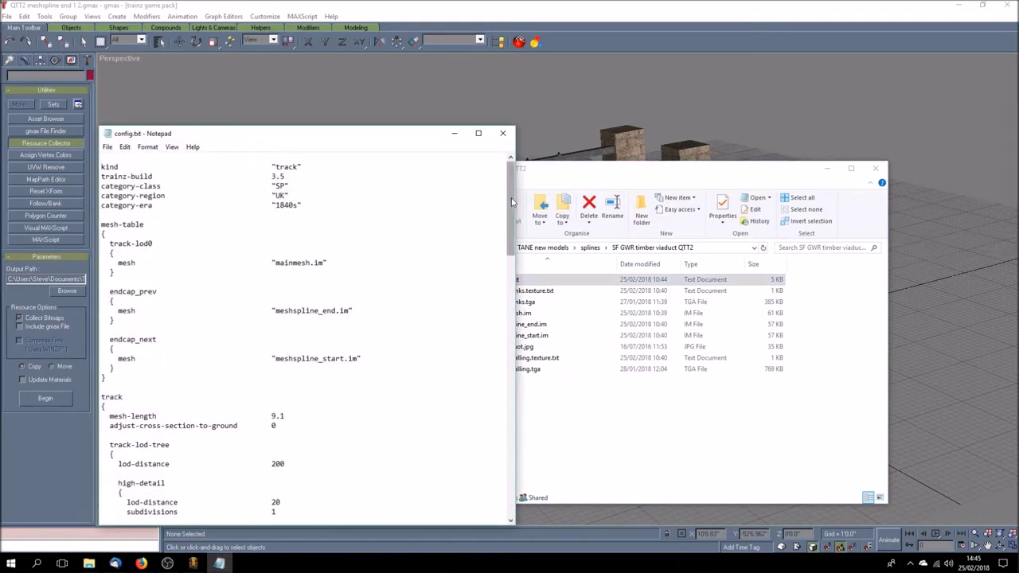
drag(512, 202, 505, 393)
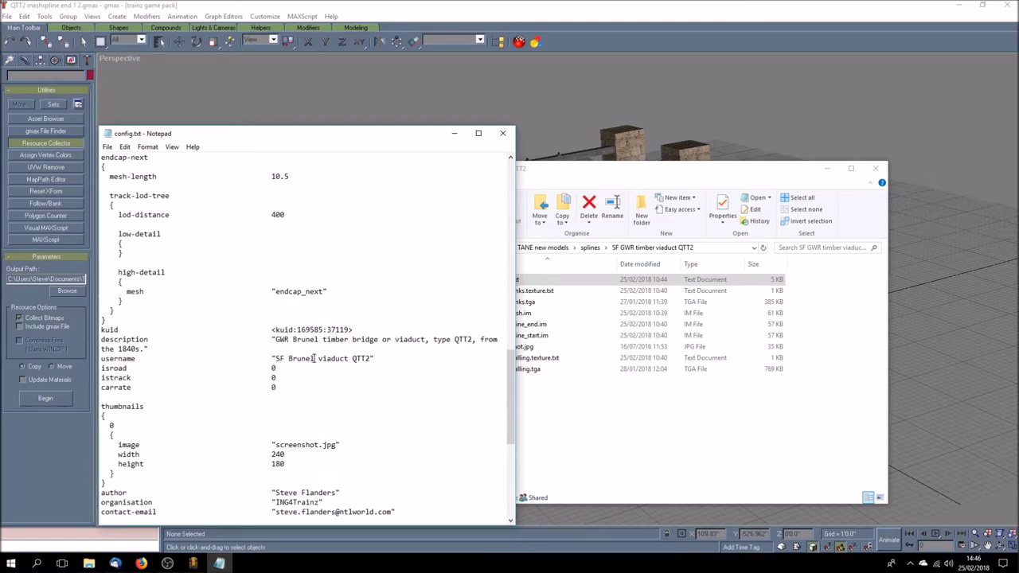
key(Delete)
click(502, 133)
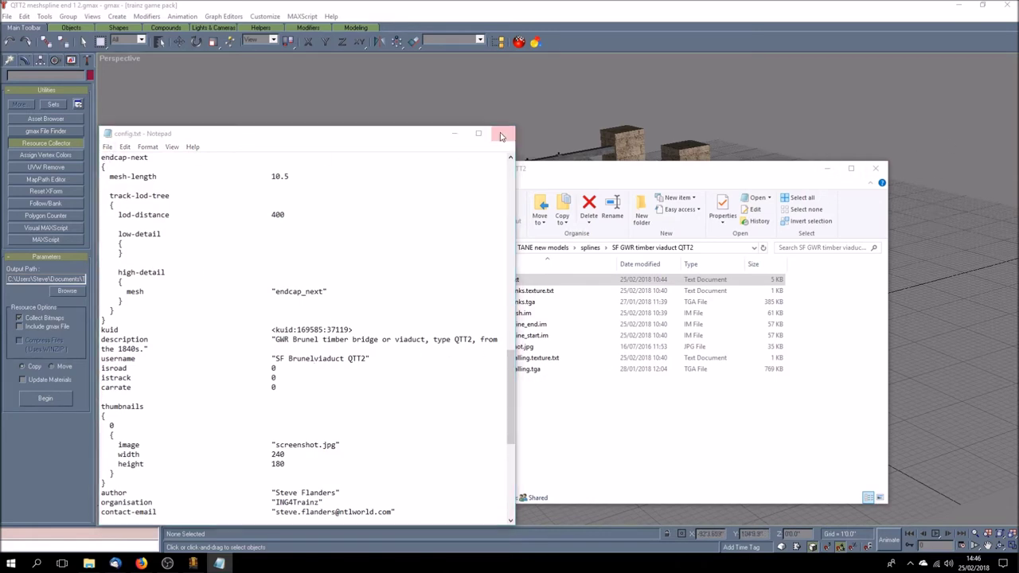
click(526, 299)
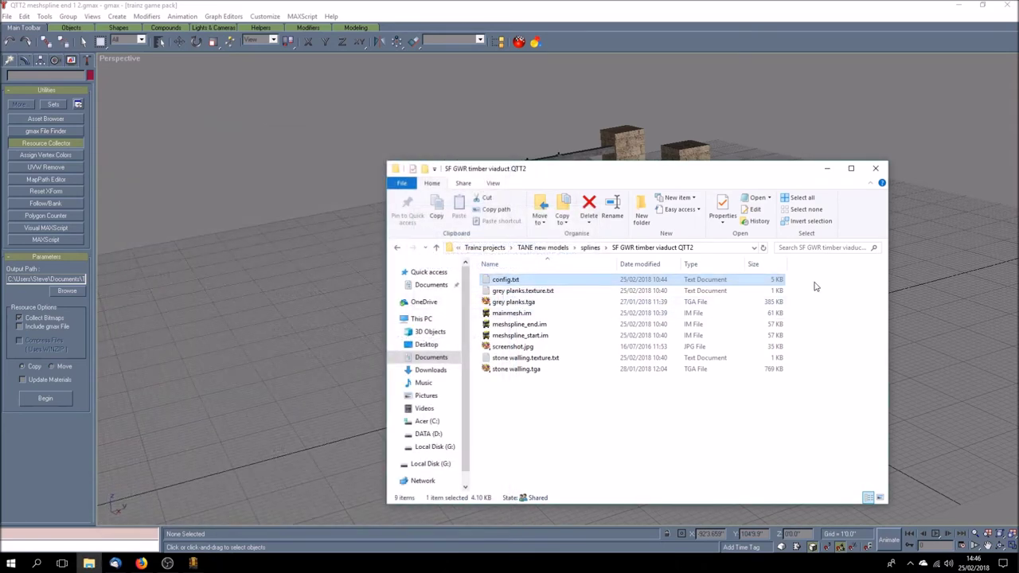